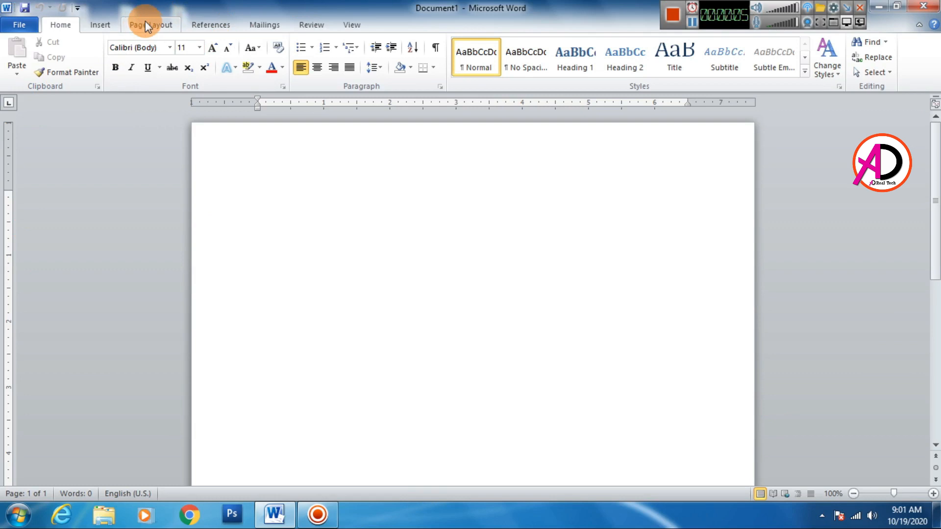
# Set the document's paper size to A4 (8.27" x 11.69")
pyautogui.click(146, 23)
pyautogui.click(181, 66)
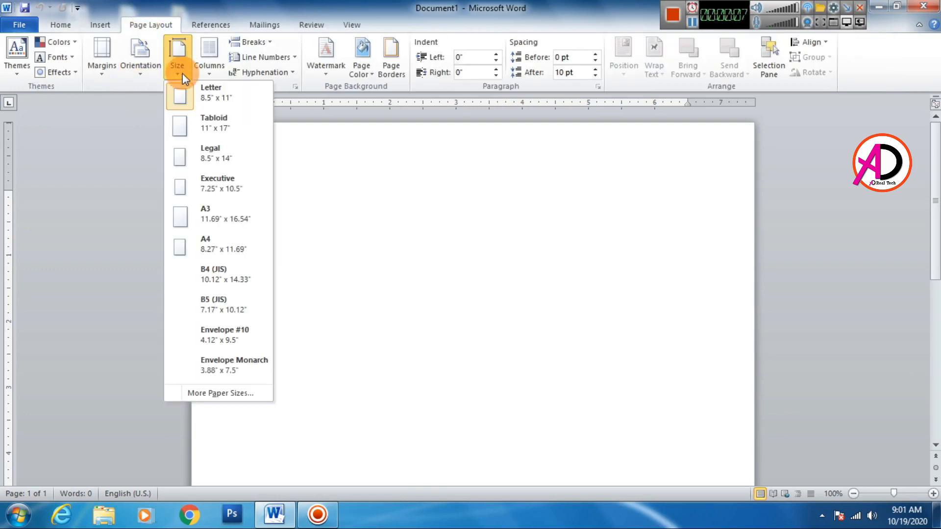
pyautogui.click(220, 251)
pyautogui.scroll(-7, 366, 282)
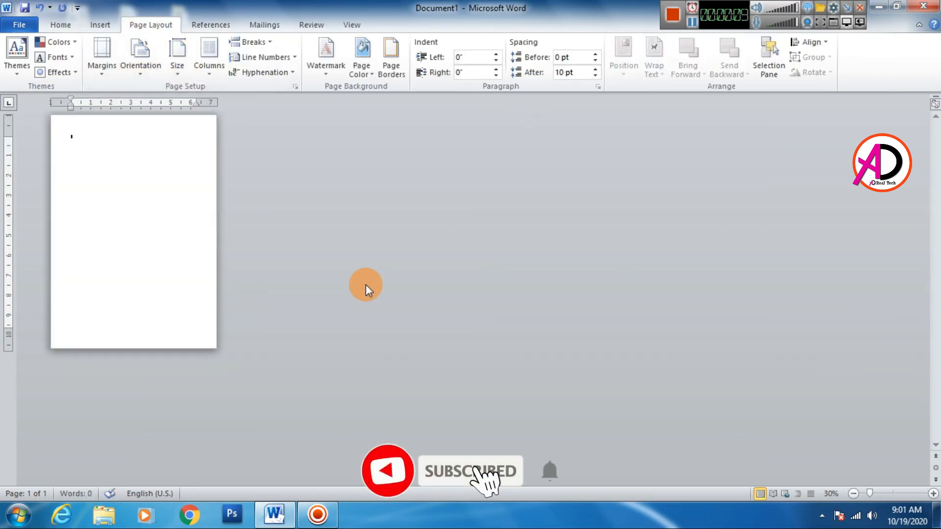
pyautogui.scroll(4, 365, 285)
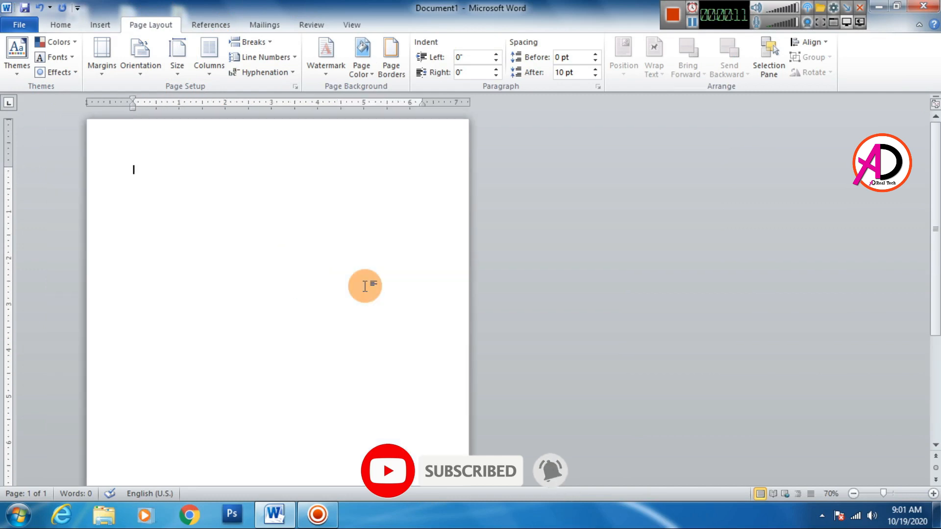
pyautogui.scroll(2, 366, 286)
pyautogui.scroll(-4, 365, 286)
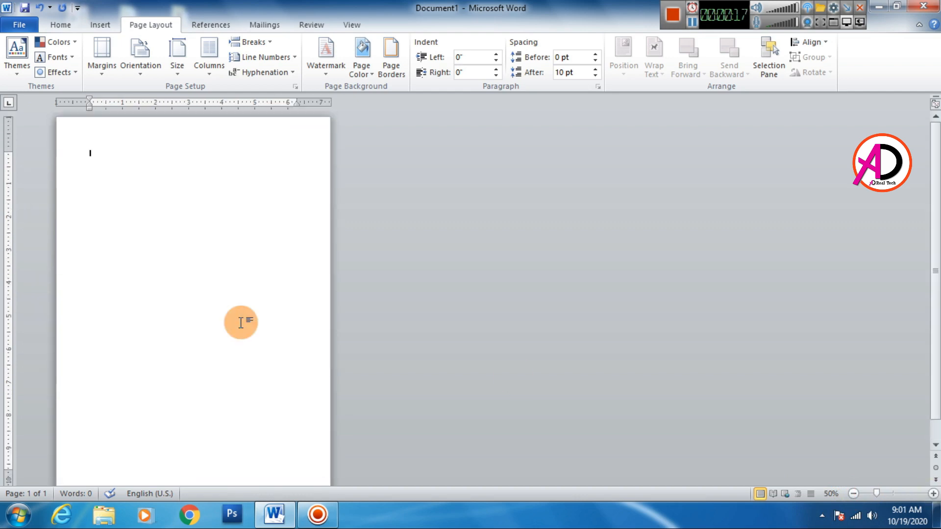
# Open the full symbol chooser for inserting a special symbol at the start of the page
pyautogui.click(101, 25)
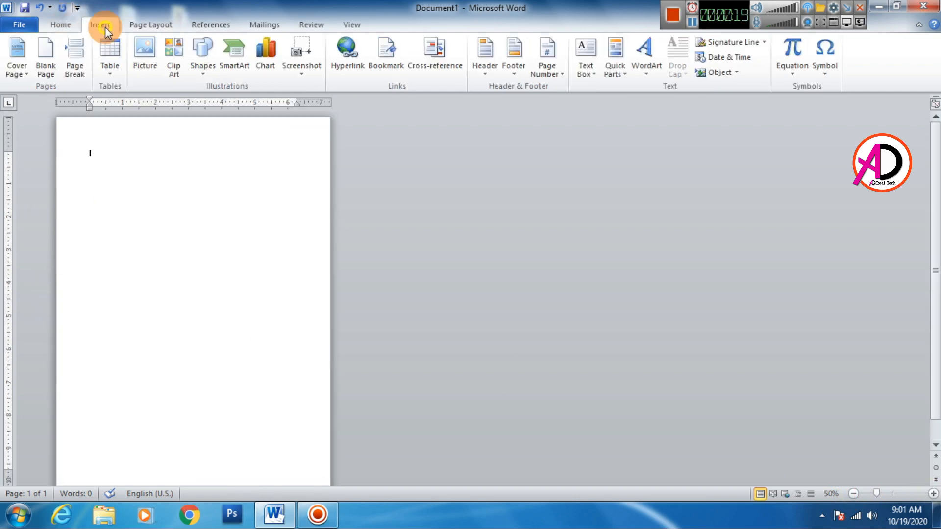
pyautogui.click(833, 82)
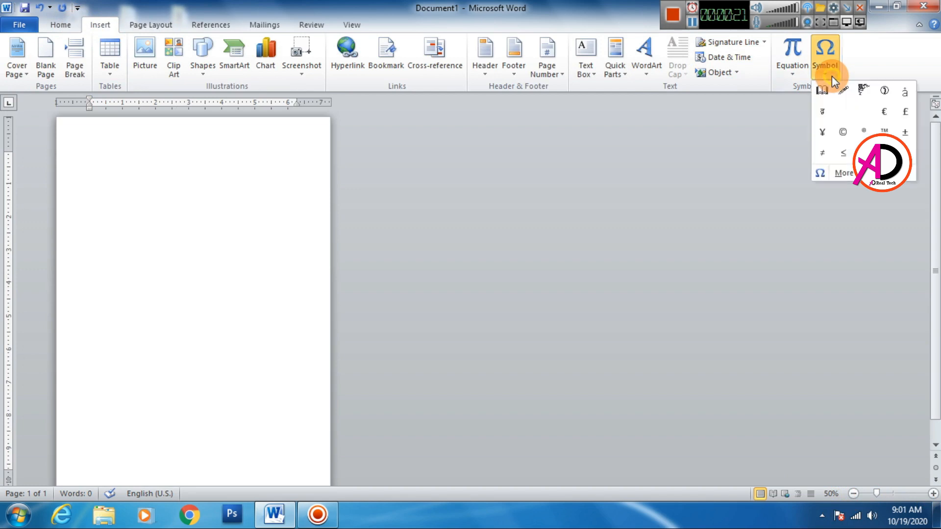
pyautogui.click(837, 175)
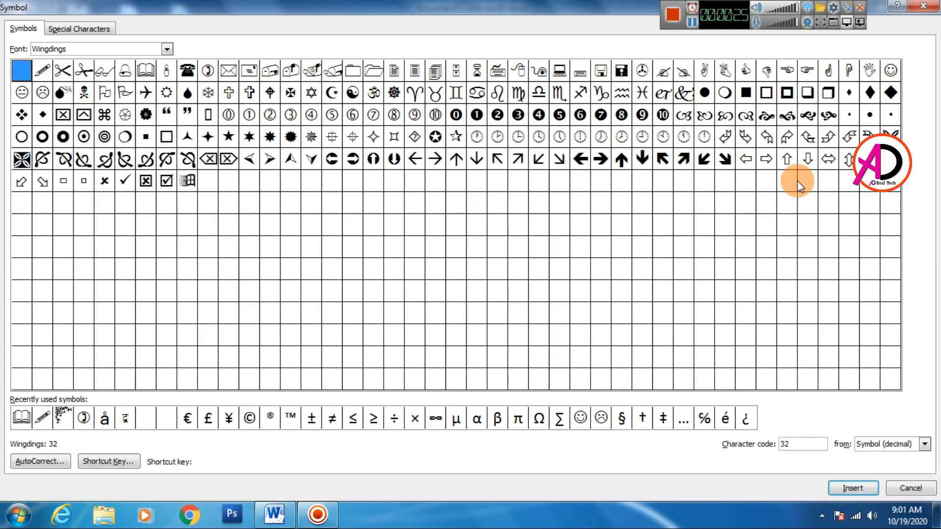
# Examine the symbols offered by the 02Akruti Image, 03Akruti Image and 04Akruti Image fonts
pyautogui.click(167, 49)
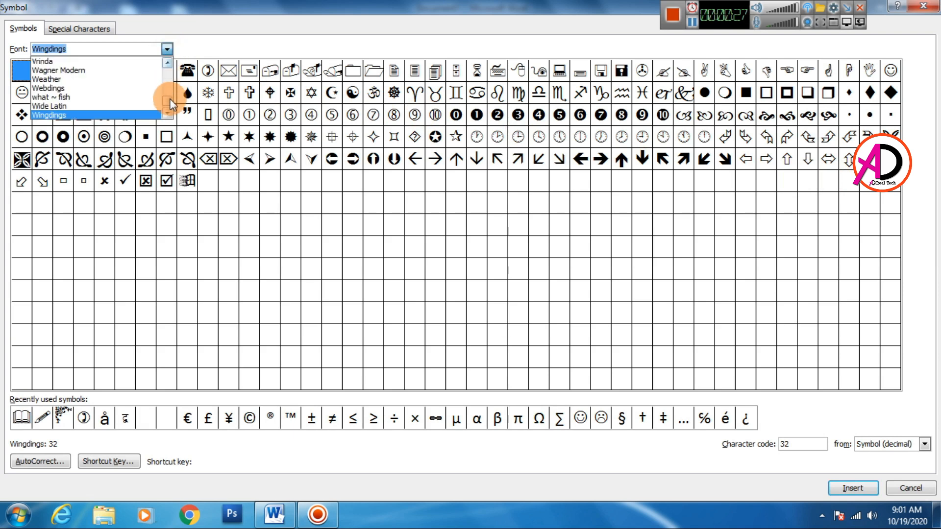
pyautogui.moveTo(170, 99); pyautogui.dragTo(116, 84)
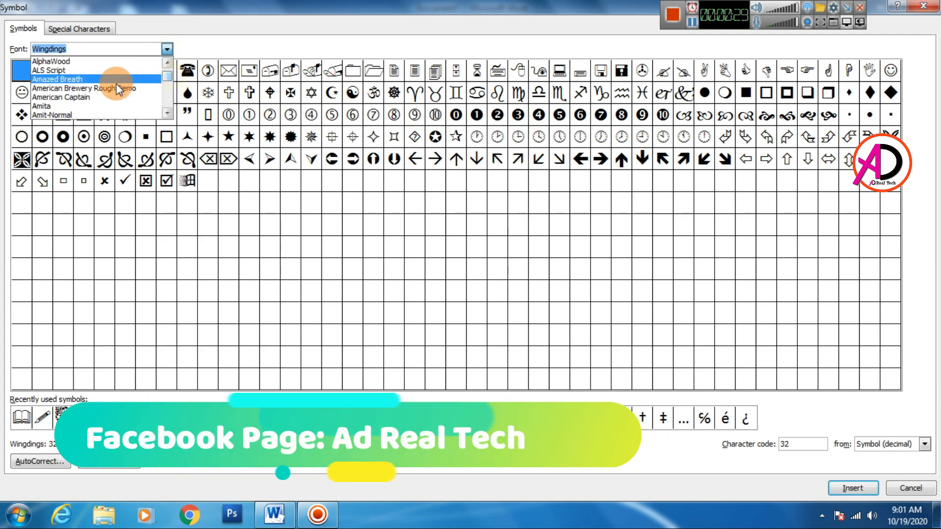
pyautogui.scroll(-3, 117, 89)
pyautogui.scroll(15, 121, 102)
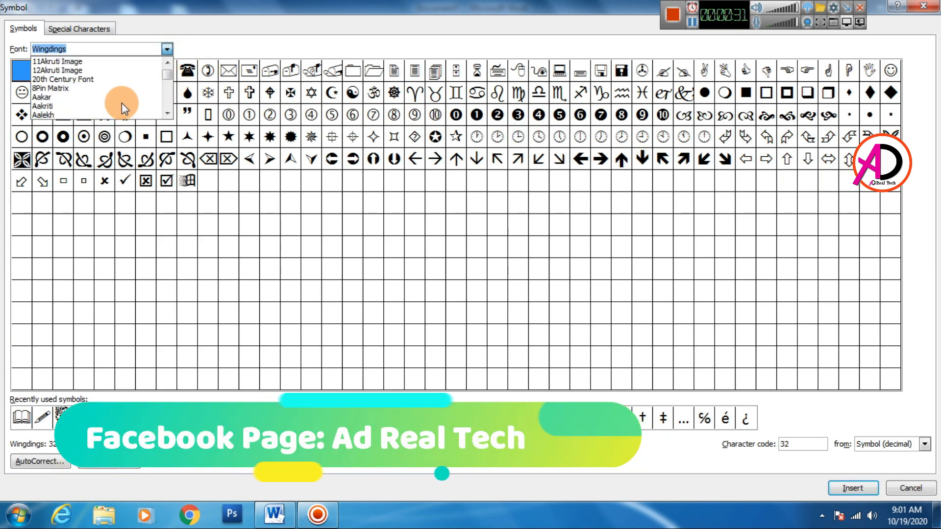
pyautogui.scroll(5, 121, 102)
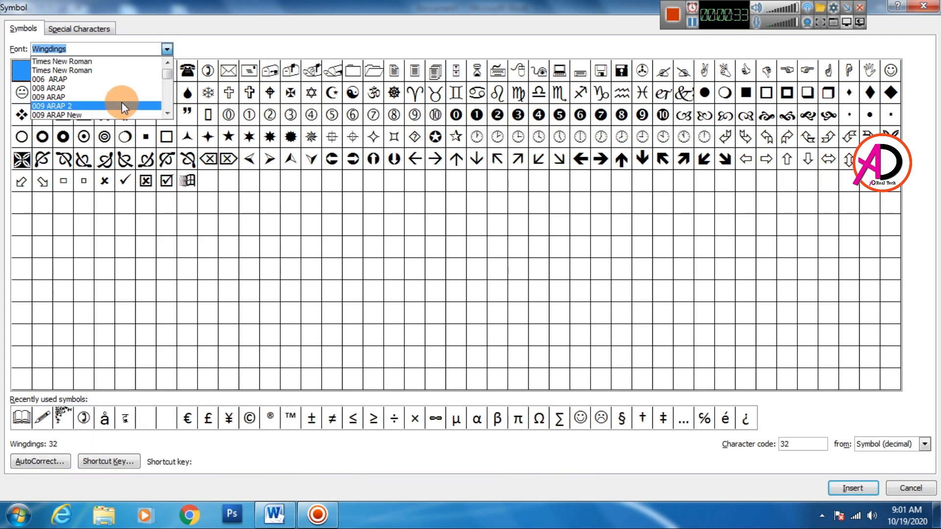
pyautogui.scroll(-1, 122, 102)
pyautogui.click(69, 105)
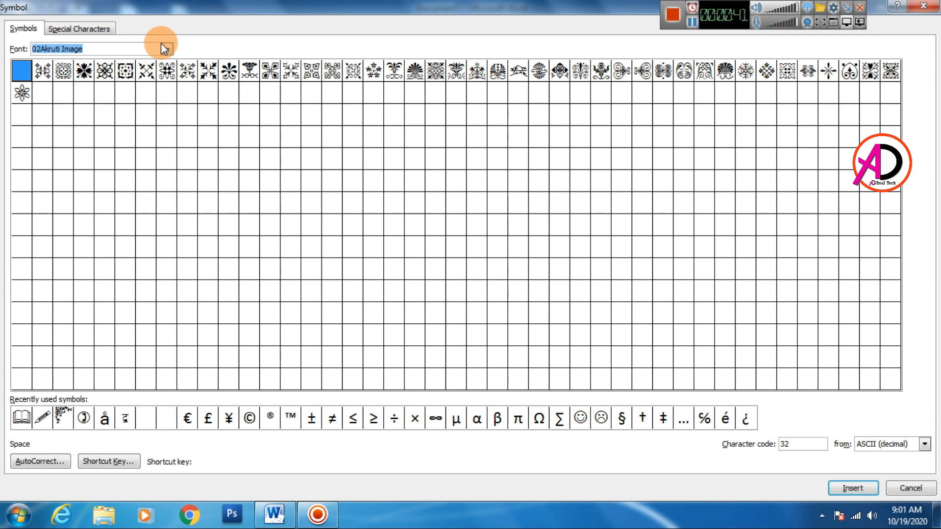
pyautogui.click(165, 47)
pyautogui.click(83, 88)
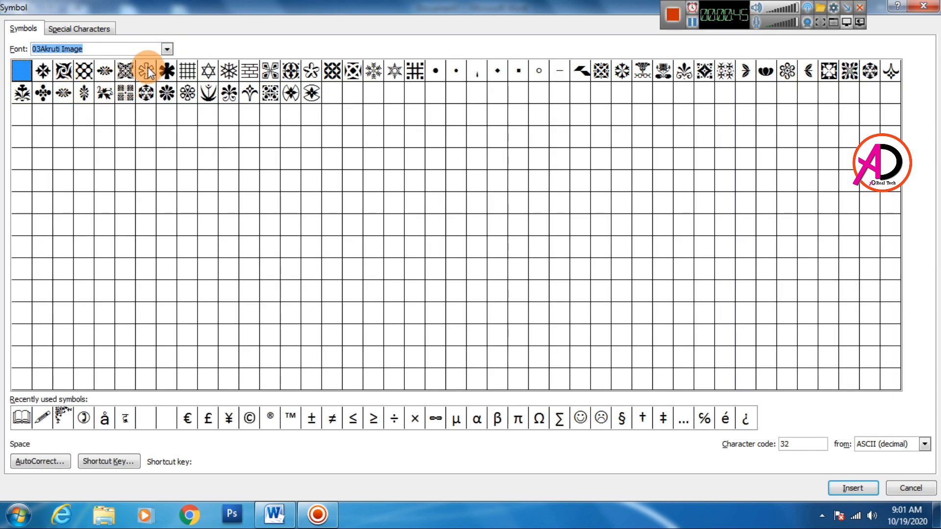
pyautogui.click(167, 50)
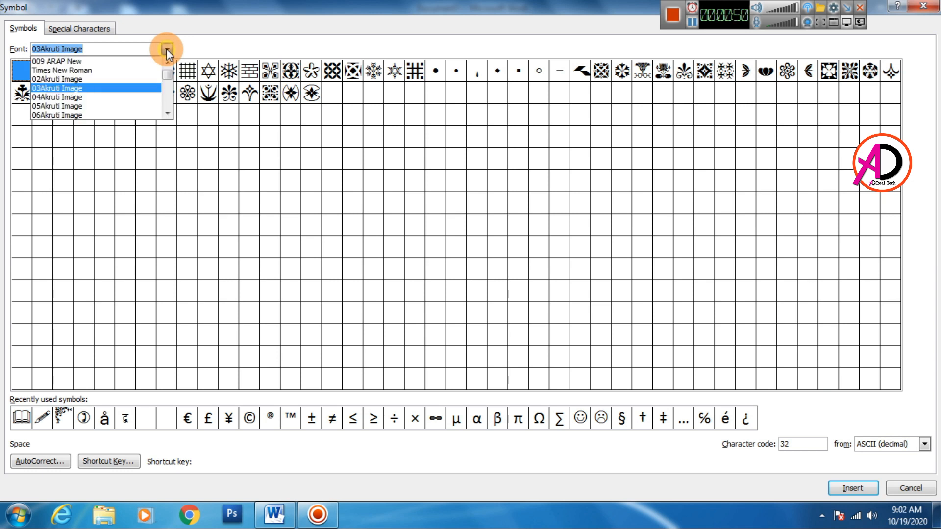
pyautogui.click(123, 94)
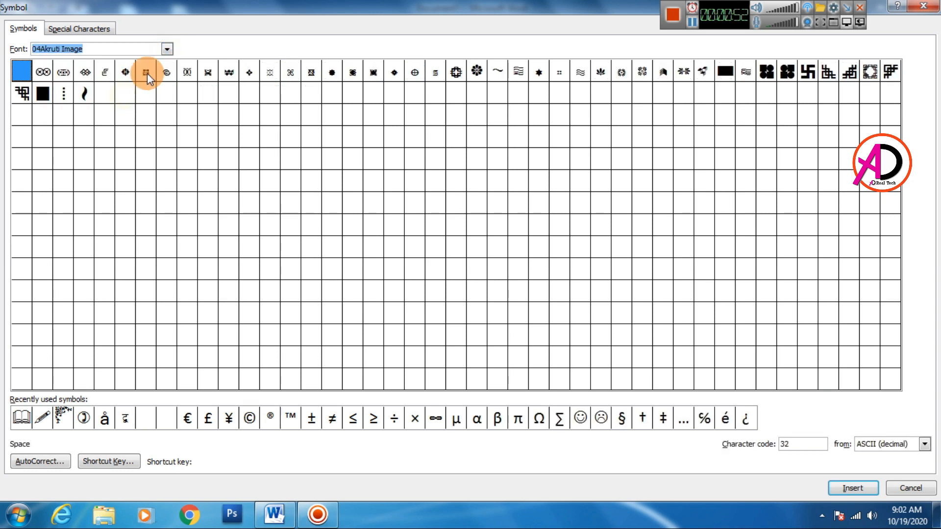
# Insert the corner ornament with character code 105 from the 08Akruti Image font and close the symbol chooser
pyautogui.click(165, 51)
pyautogui.scroll(-2, 131, 93)
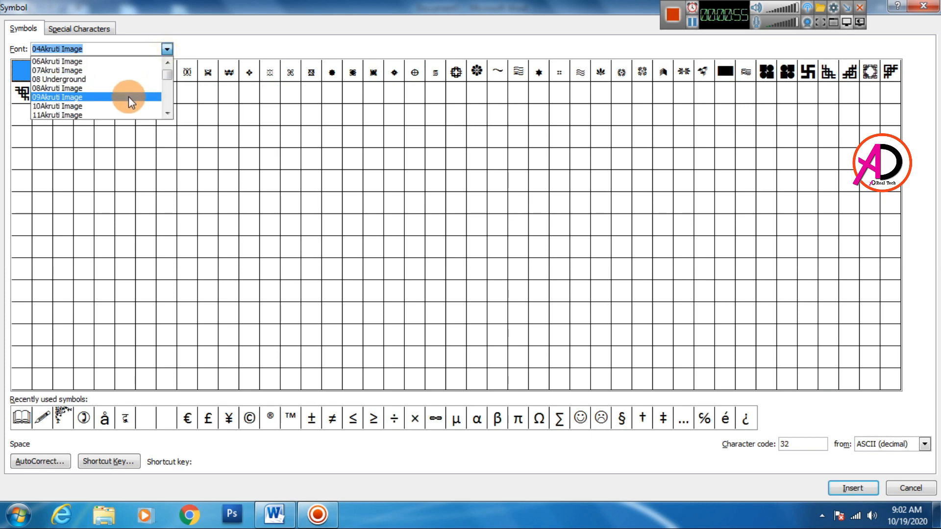
pyautogui.click(78, 89)
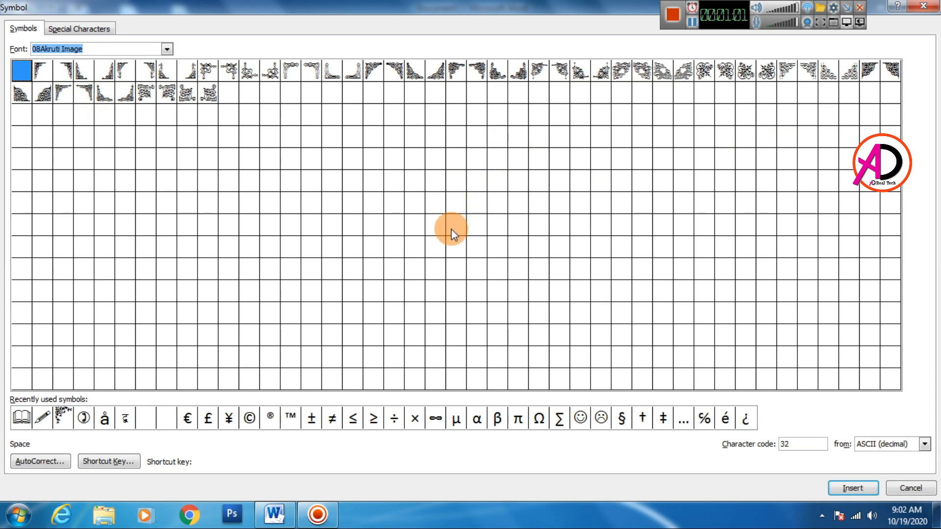
pyautogui.click(785, 71)
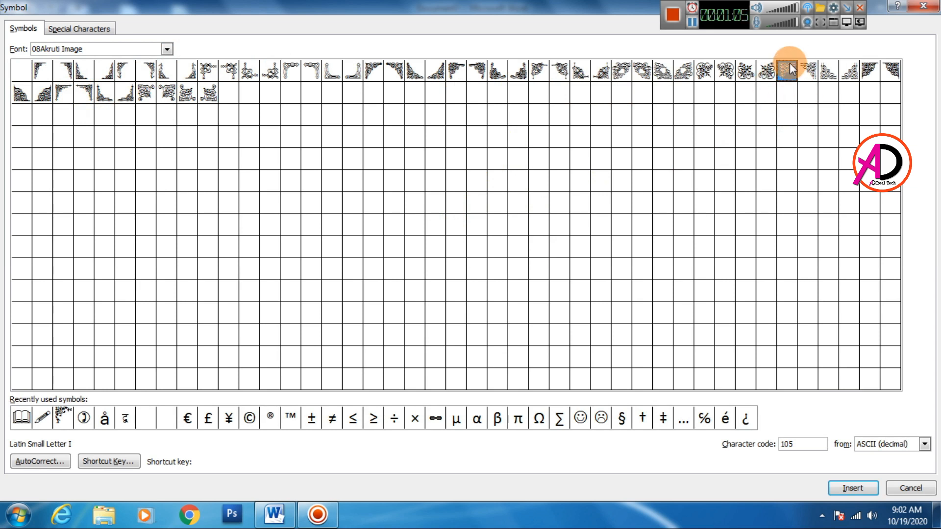
pyautogui.click(849, 488)
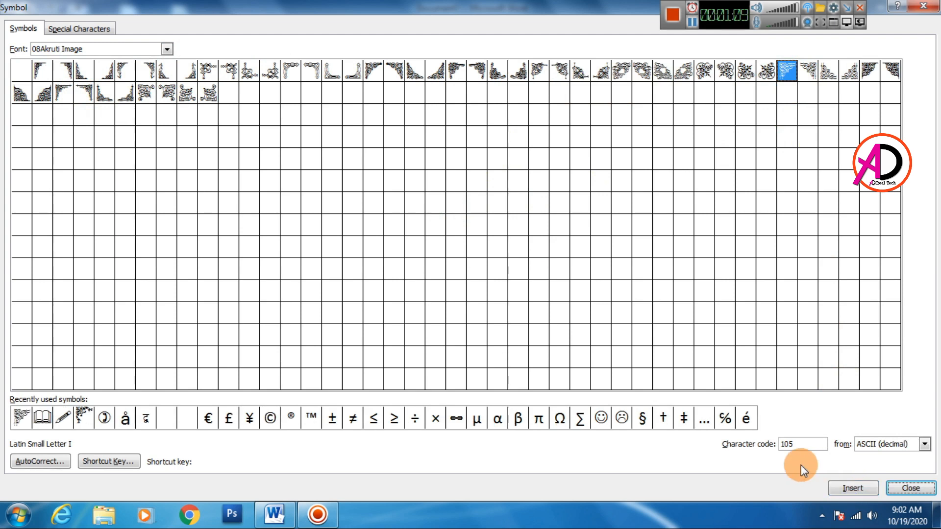
pyautogui.click(906, 485)
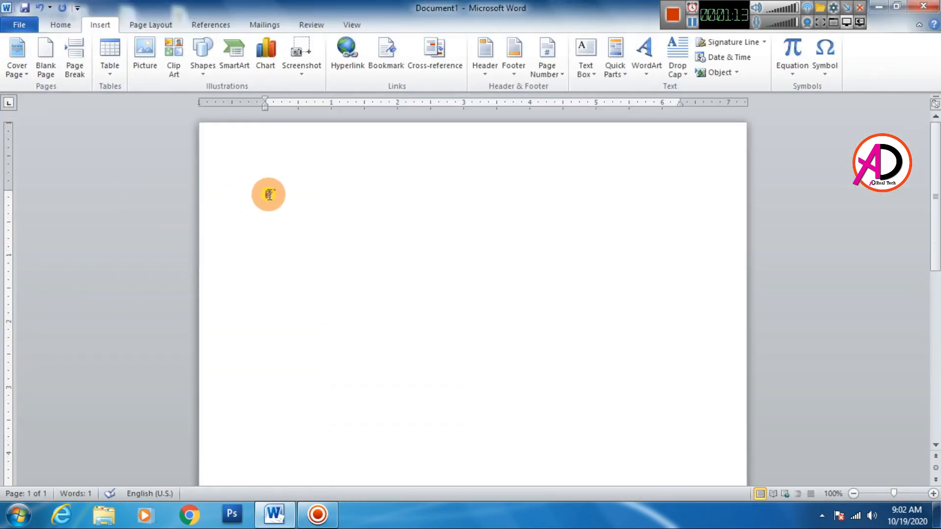
# Convert the inserted corner ornament to WordArt using the first style in the gallery and select its text
pyautogui.doubleClick(276, 191)
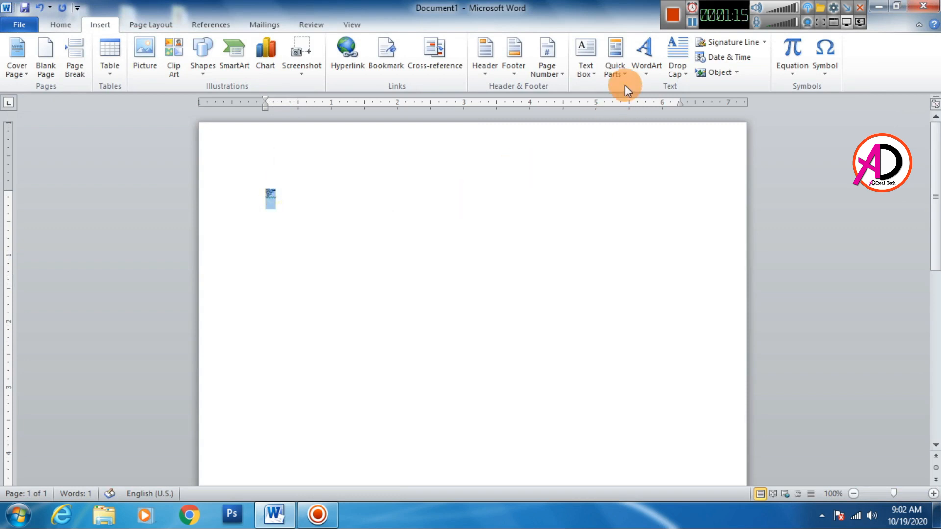
pyautogui.click(645, 67)
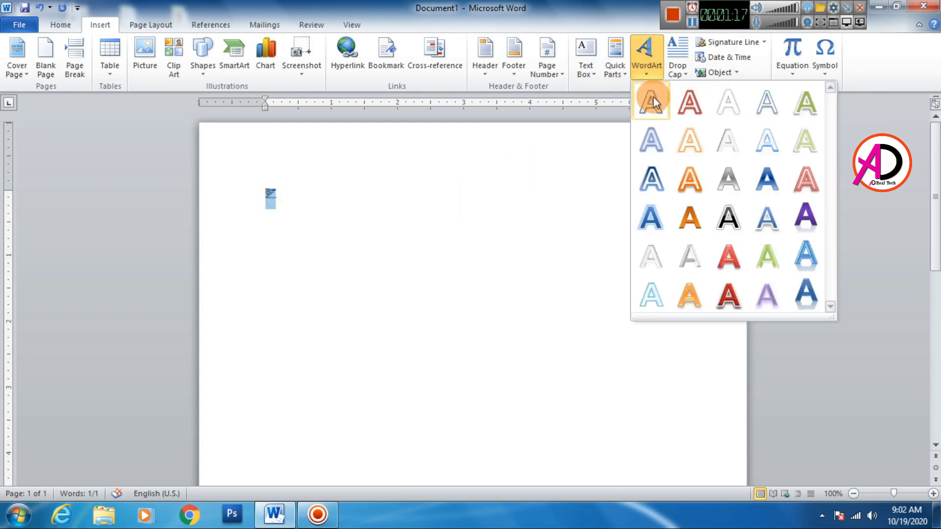
pyautogui.click(654, 102)
pyautogui.moveTo(306, 213); pyautogui.dragTo(275, 212)
# Remove the shadow from the WordArt corner ornament
pyautogui.click(540, 60)
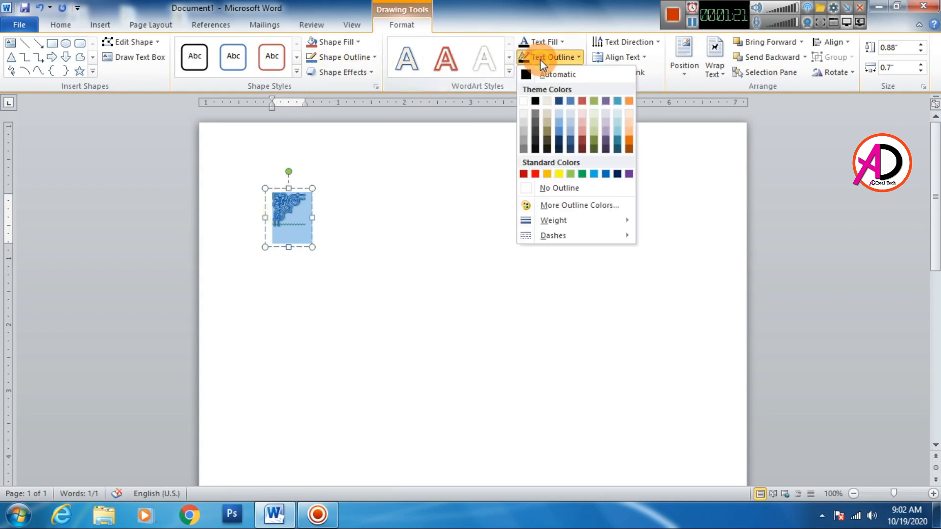
pyautogui.click(551, 74)
pyautogui.moveTo(551, 104)
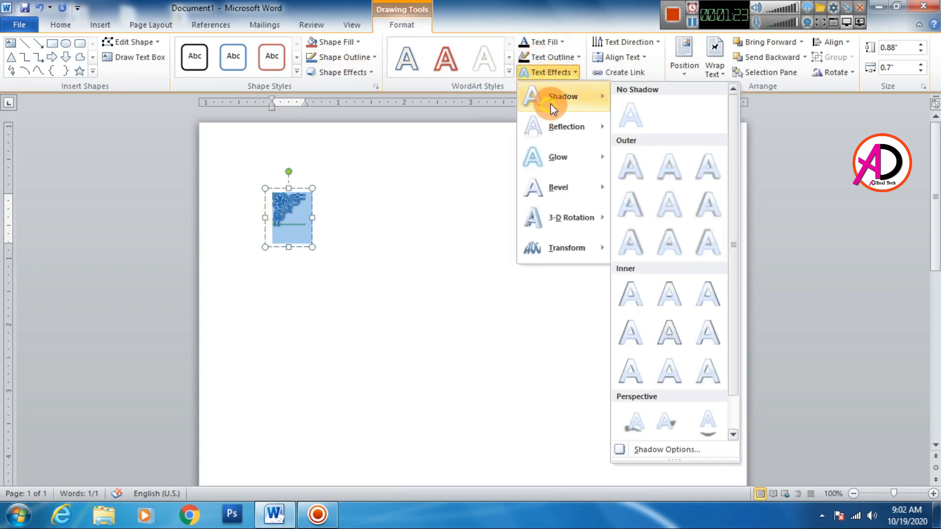
pyautogui.click(628, 115)
# Fill the corner ornament with the standard blue colour and set its text outline to No Outline
pyautogui.click(545, 46)
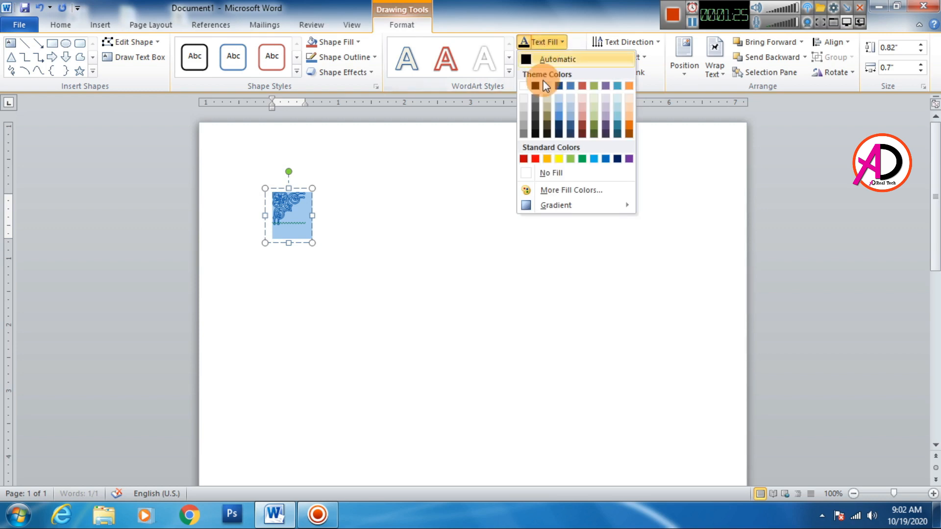
pyautogui.click(607, 158)
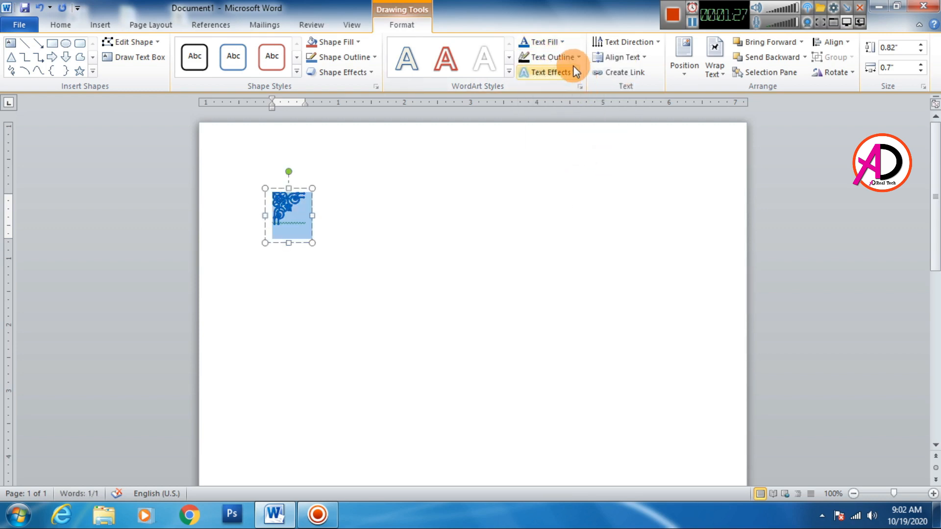
pyautogui.click(551, 57)
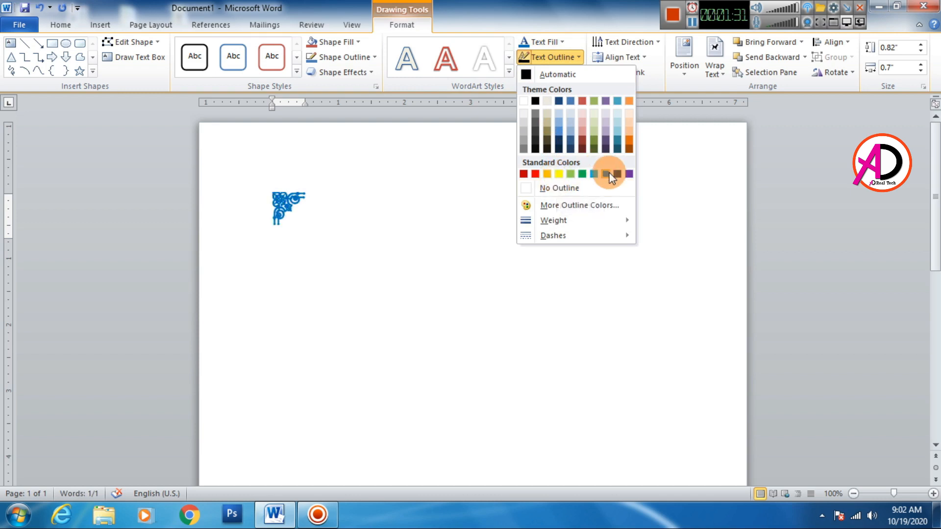
pyautogui.click(572, 188)
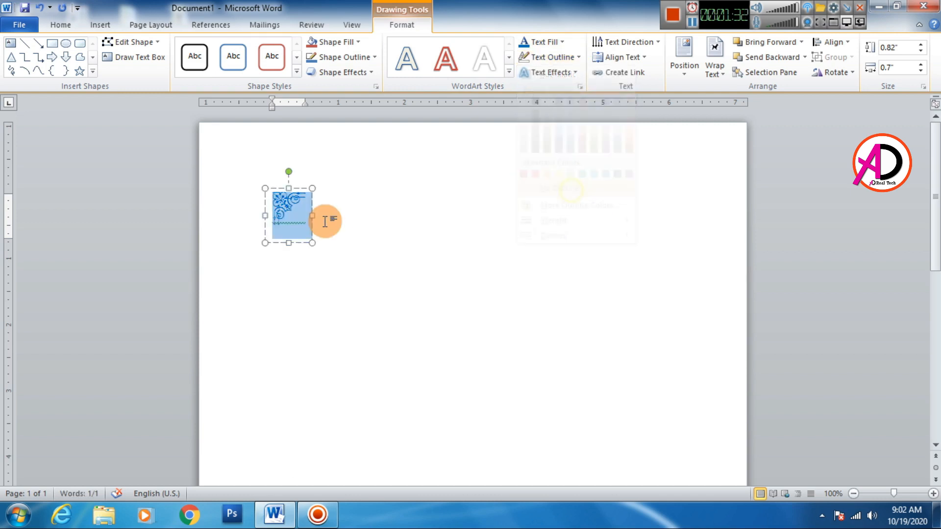
# Enlarge the corner ornament to font size 100
pyautogui.click(62, 28)
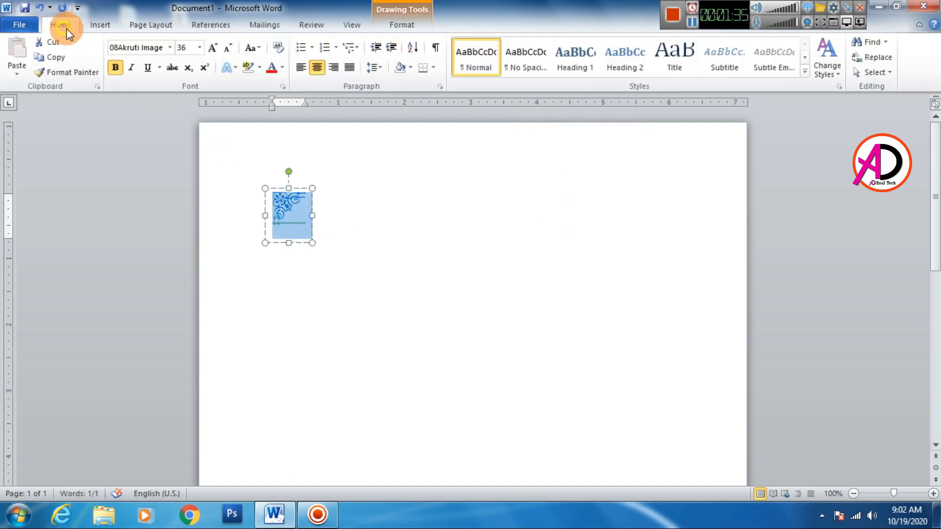
pyautogui.click(216, 49)
pyautogui.click(216, 49)
pyautogui.click(216, 49)
pyautogui.click(216, 49)
pyautogui.click(216, 49)
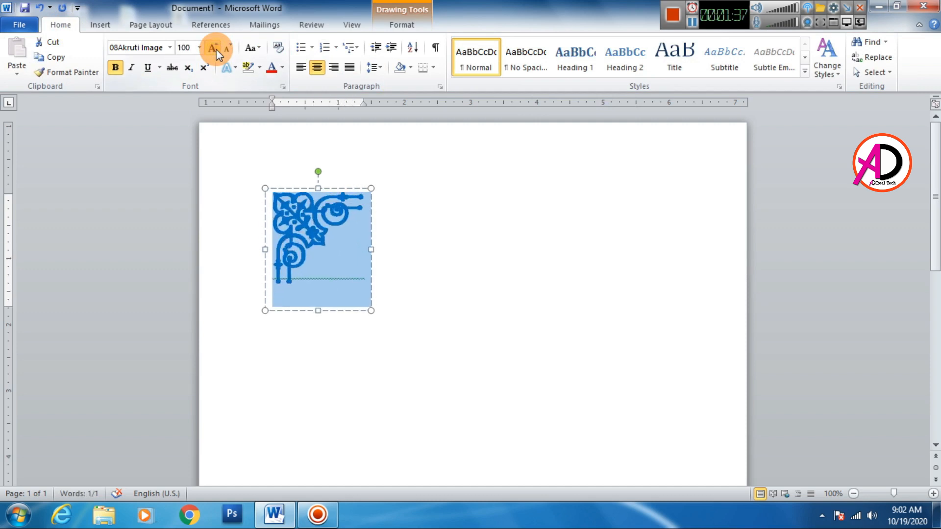
# Move the ornament into the page's top-left corner and ignore the grammar flag under it
pyautogui.moveTo(295, 191); pyautogui.dragTo(236, 127)
pyautogui.click(374, 199)
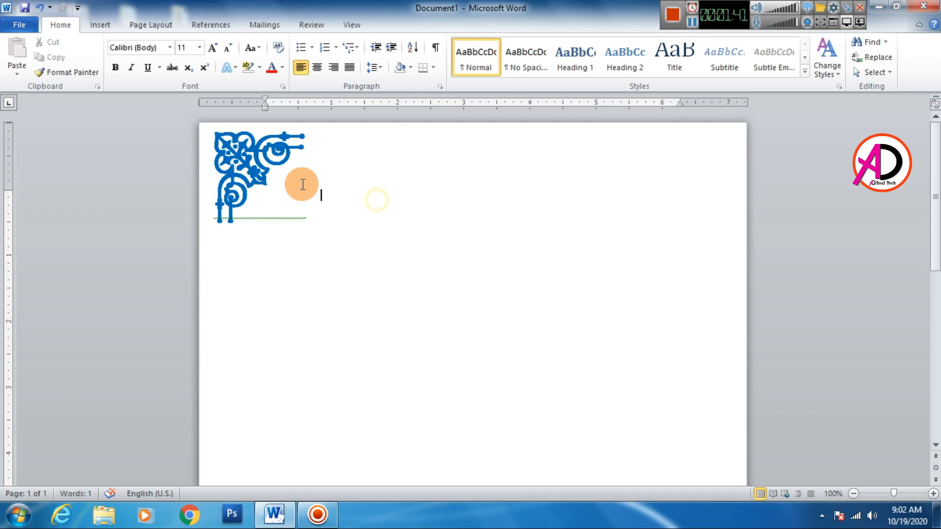
pyautogui.click(345, 273)
pyautogui.rightClick(275, 216)
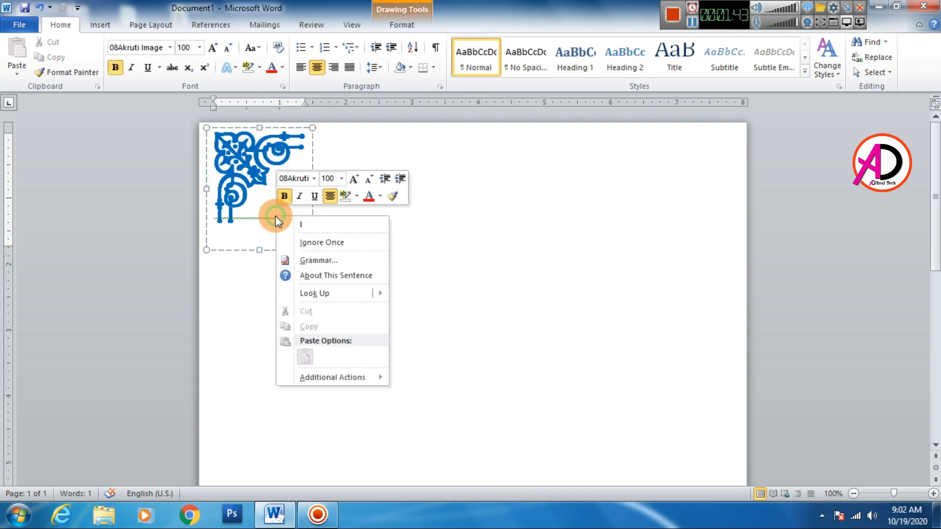
pyautogui.click(479, 269)
# Copy the top-left corner ornament, paste it and move the duplicate clear of the original
pyautogui.scroll(-6, 342, 256)
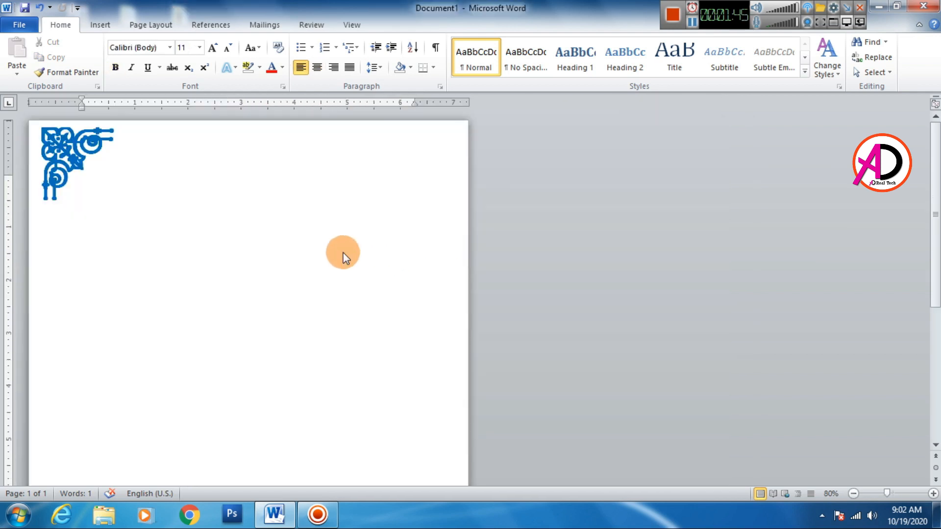
pyautogui.scroll(5, 343, 260)
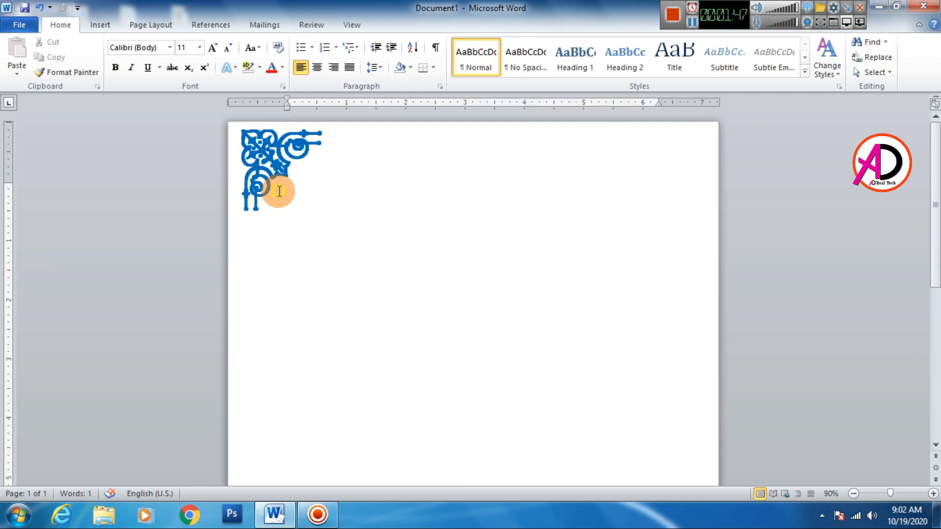
pyautogui.click(279, 189)
pyautogui.click(314, 129)
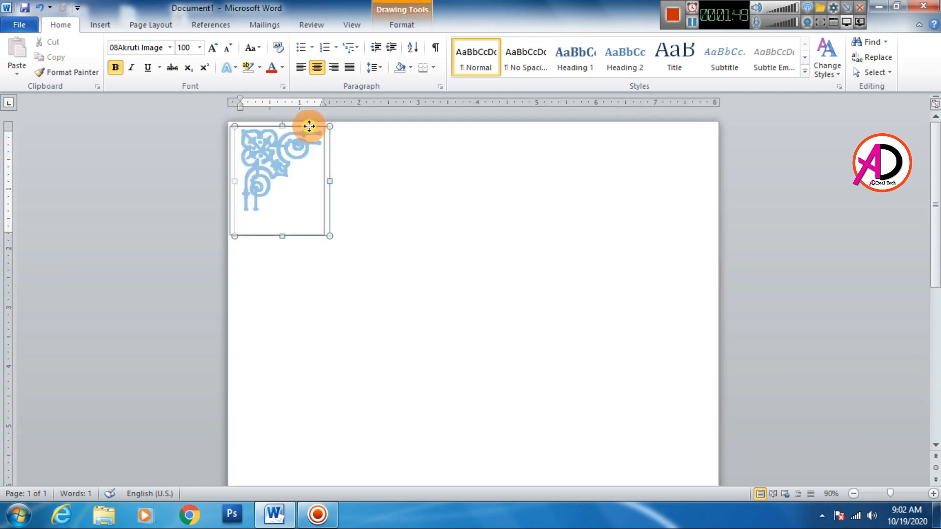
pyautogui.click(435, 231)
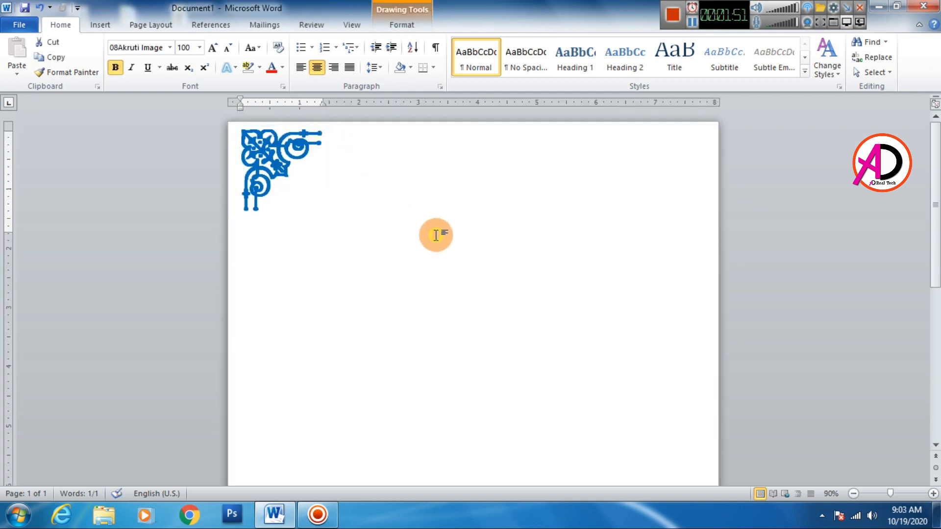
pyautogui.click(290, 174)
pyautogui.click(305, 126)
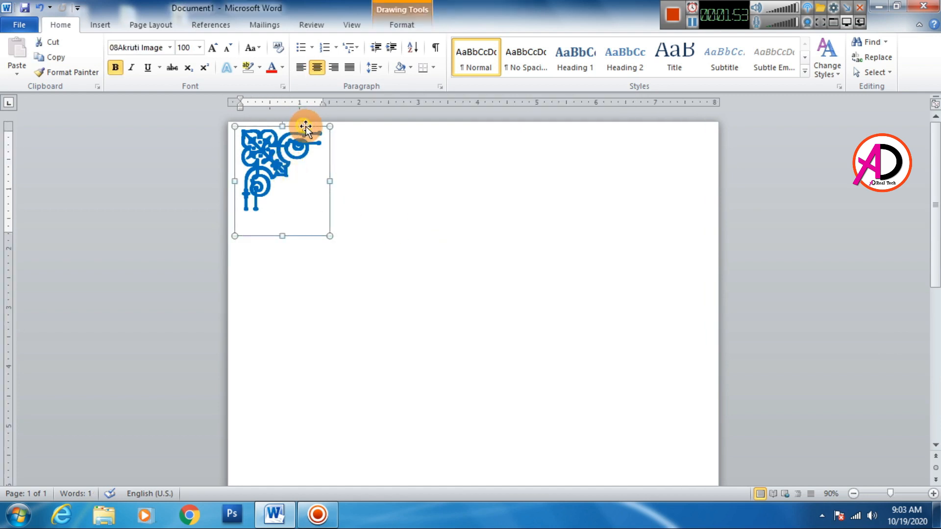
pyautogui.click(63, 58)
pyautogui.click(15, 51)
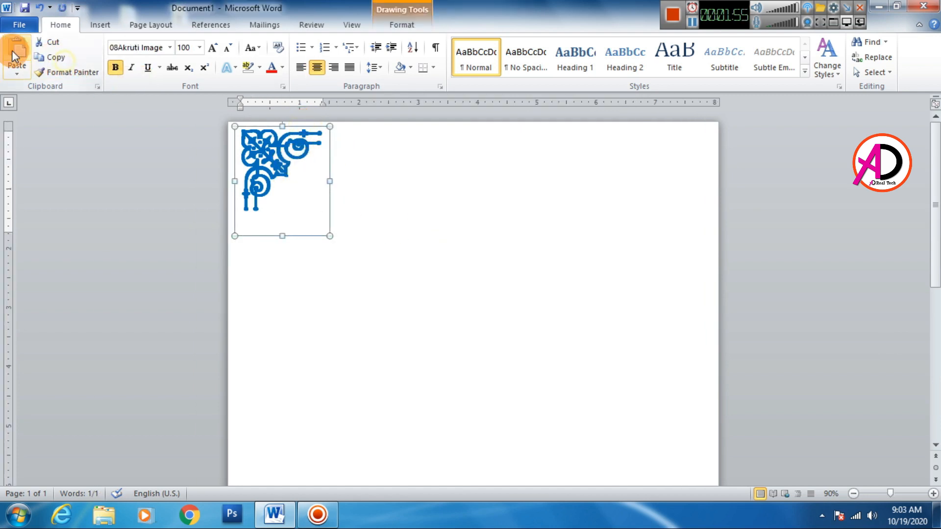
pyautogui.moveTo(324, 139); pyautogui.dragTo(441, 158)
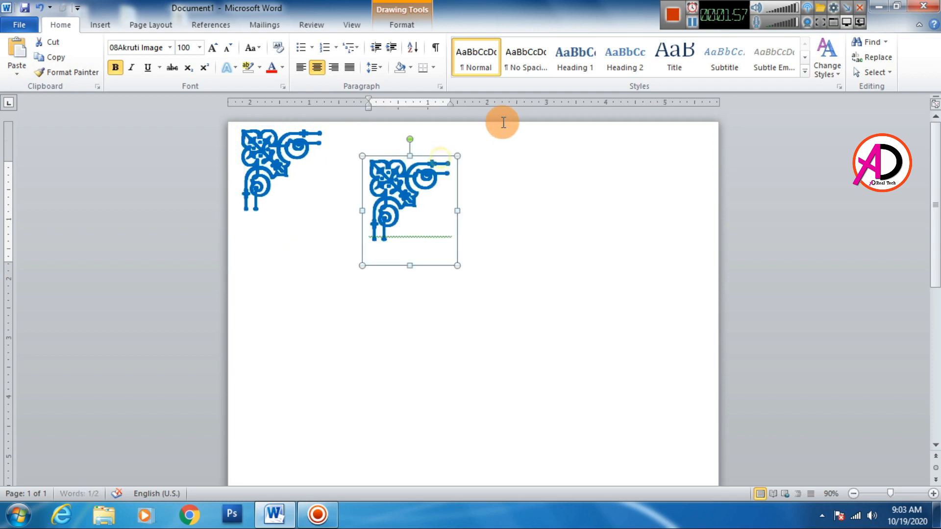
# Try to flip the duplicated ornament horizontally
pyautogui.click(416, 25)
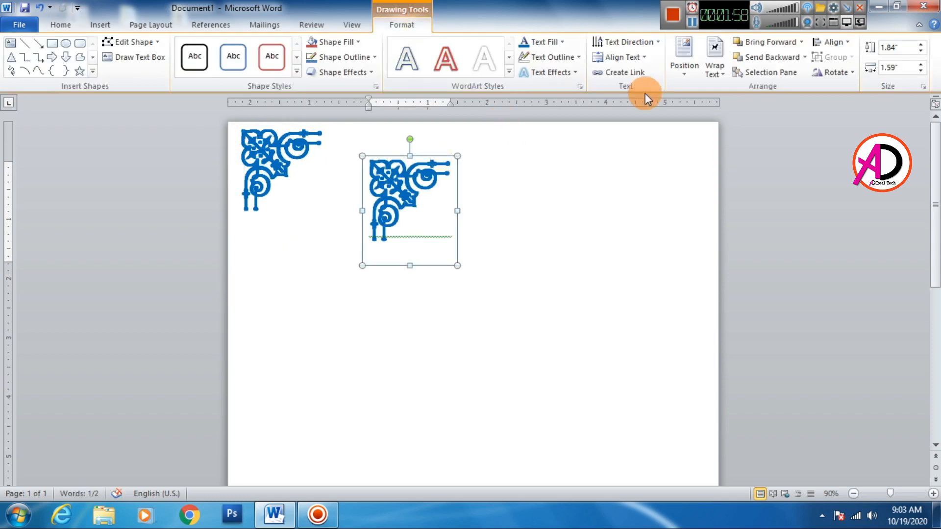
pyautogui.click(837, 73)
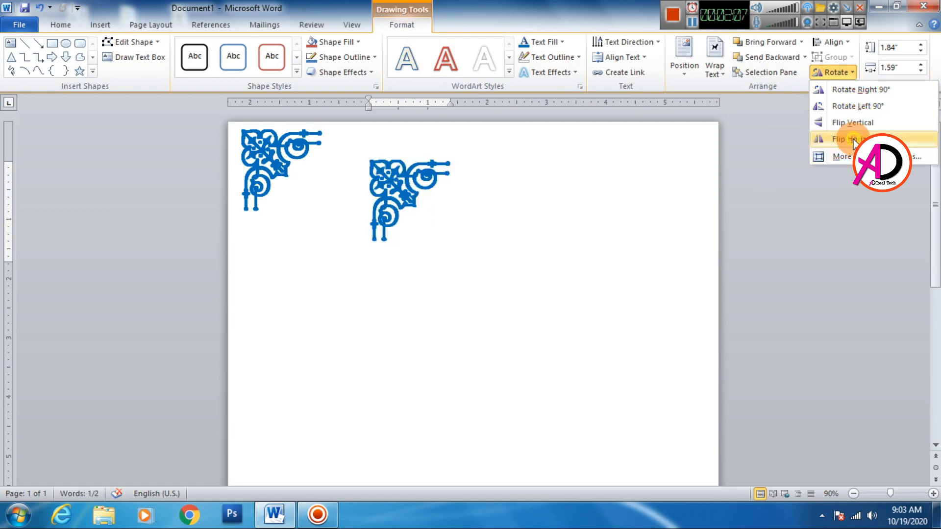
pyautogui.click(853, 142)
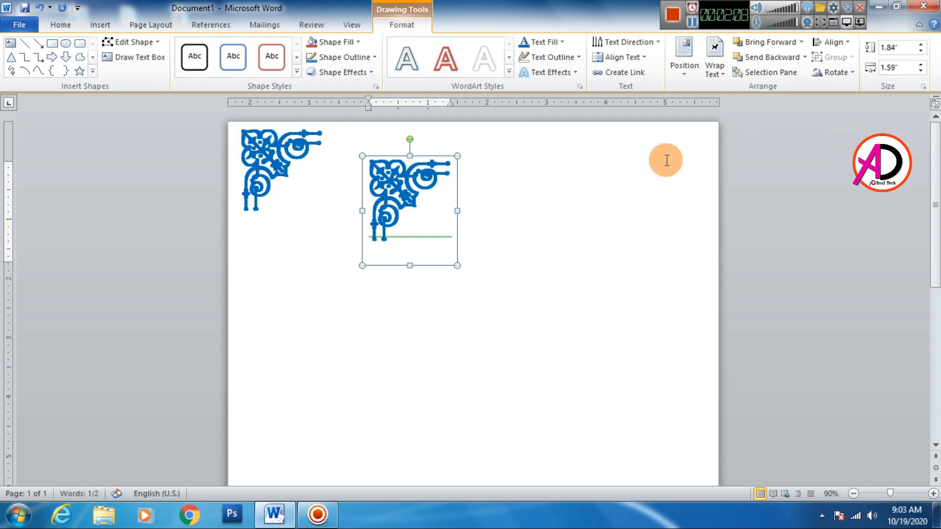
pyautogui.click(836, 72)
pyautogui.click(856, 142)
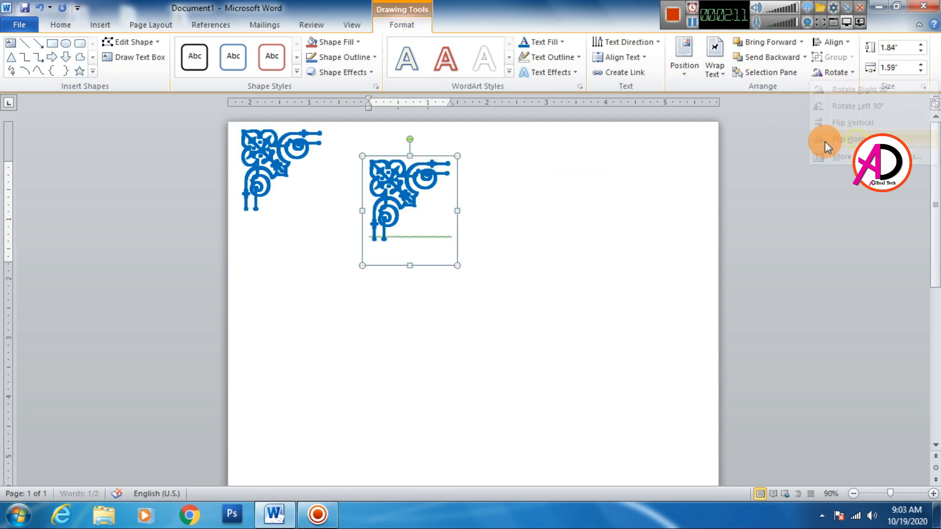
# Rotate the duplicate right by 90° and move it into the page's top-right corner, nudging it up level with the top-left ornament
pyautogui.click(840, 75)
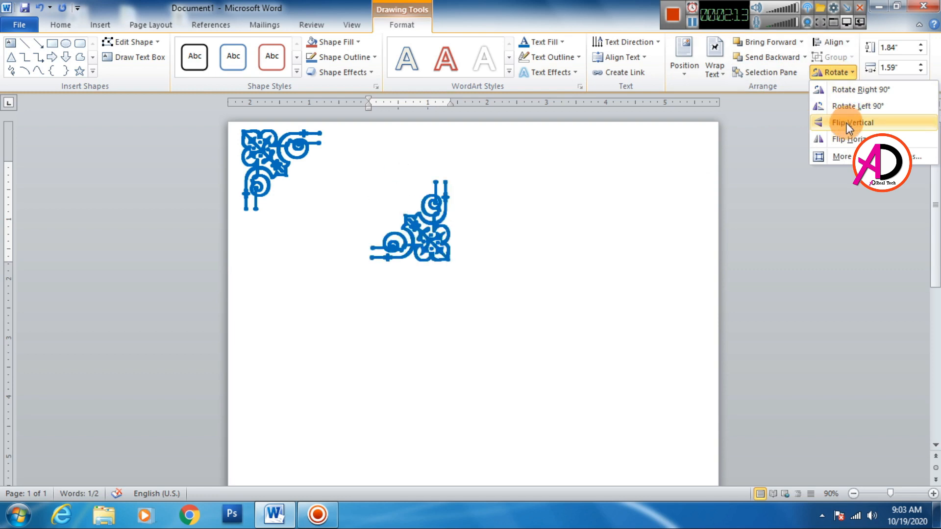
pyautogui.click(860, 89)
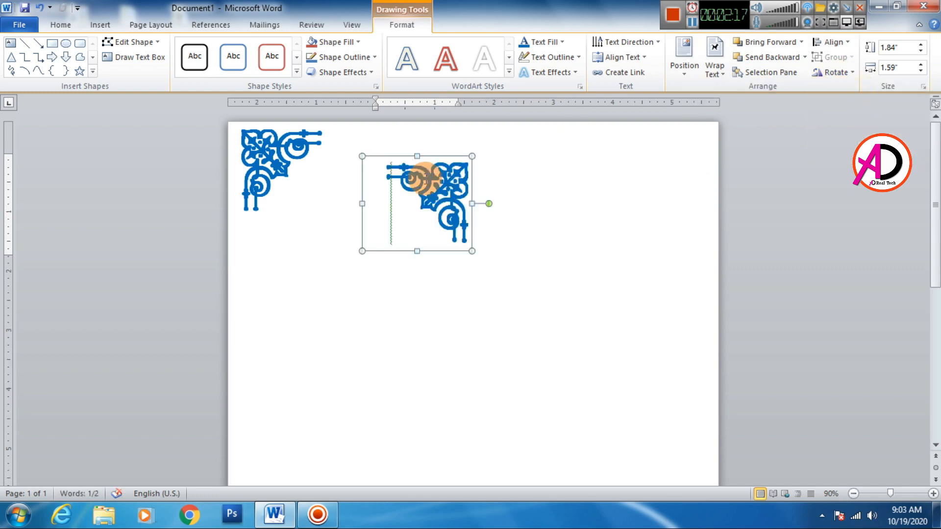
pyautogui.moveTo(442, 157); pyautogui.dragTo(684, 127)
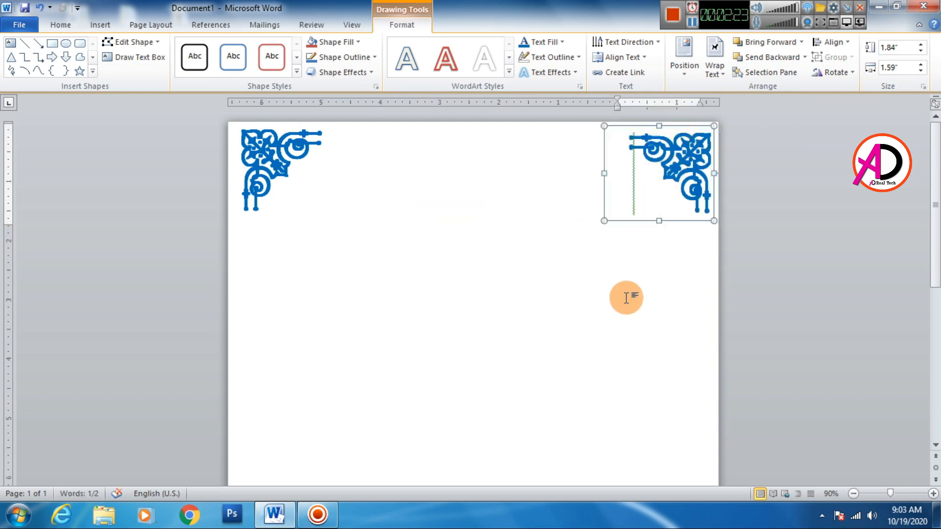
pyautogui.press('Up')
pyautogui.press('Up')
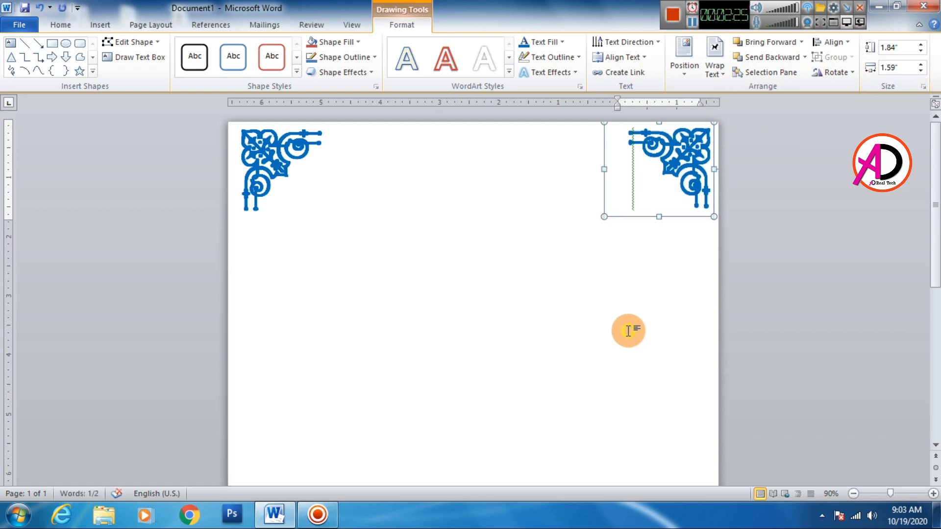
# Clear the grammar flag on the top-right ornament and deselect it
pyautogui.click(627, 329)
pyautogui.rightClick(634, 195)
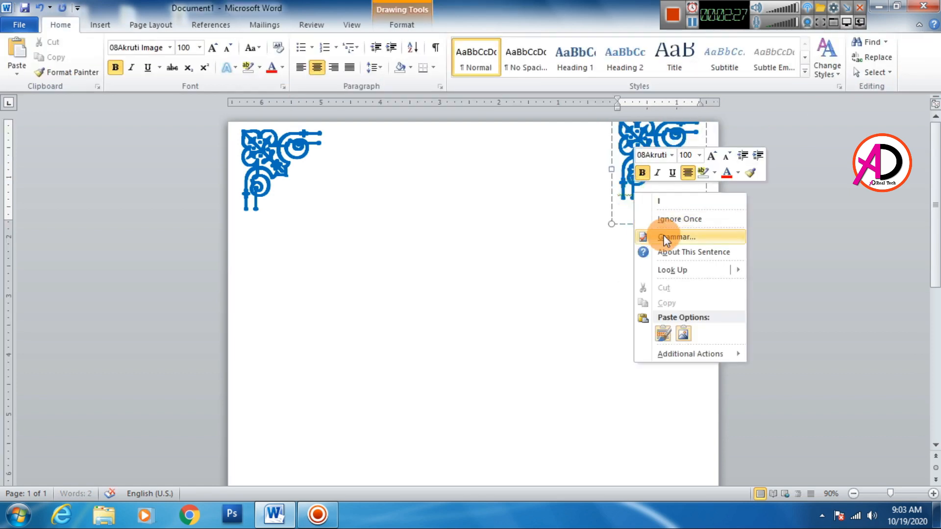
pyautogui.click(659, 201)
pyautogui.click(658, 321)
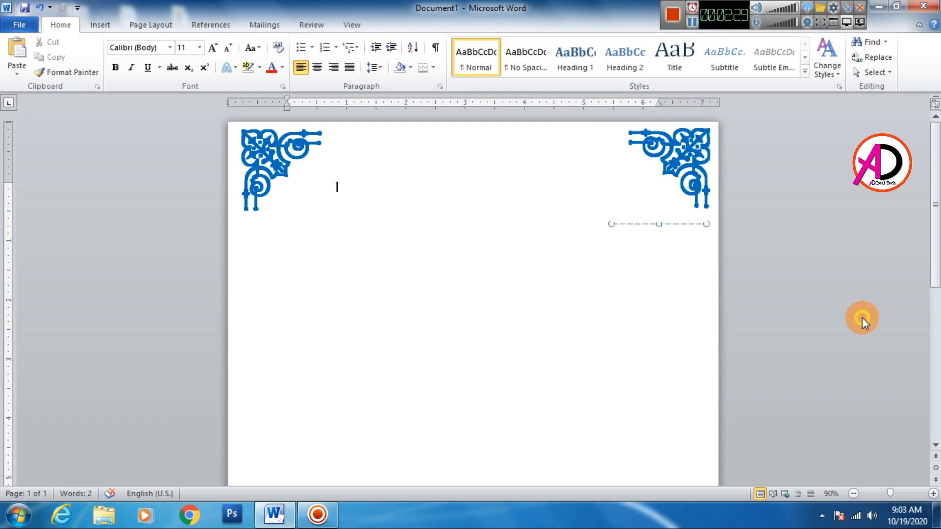
pyautogui.click(639, 321)
# Paste another copy of the top-left ornament and move it to the lower right area of the page
pyautogui.scroll(-6, 551, 284)
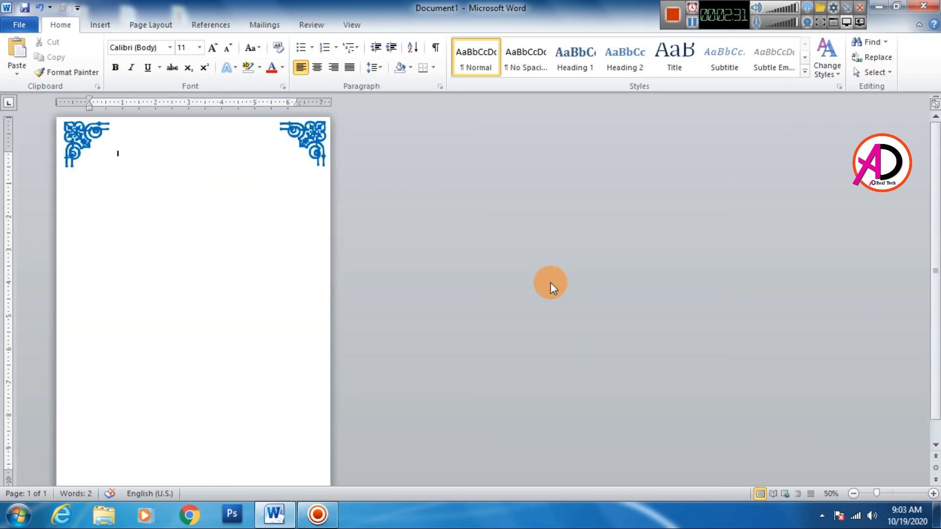
pyautogui.scroll(4, 387, 291)
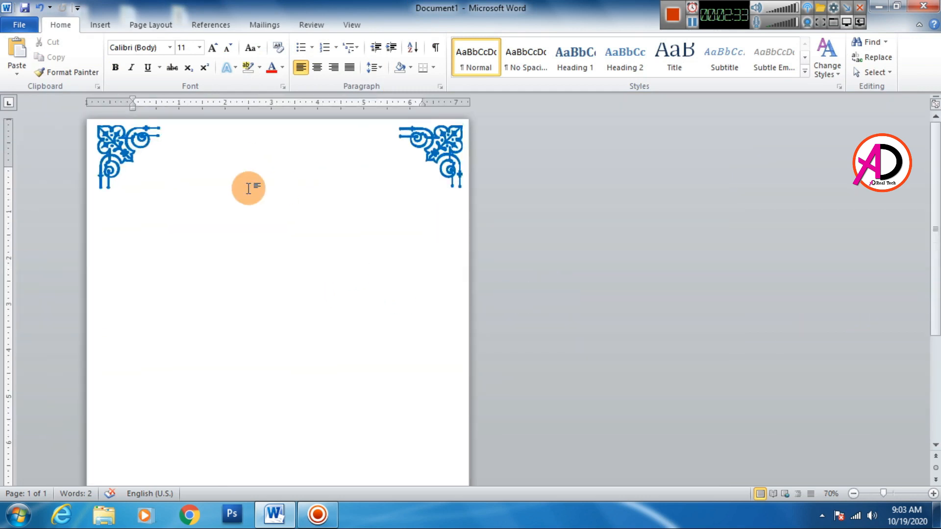
pyautogui.click(129, 142)
pyautogui.click(149, 124)
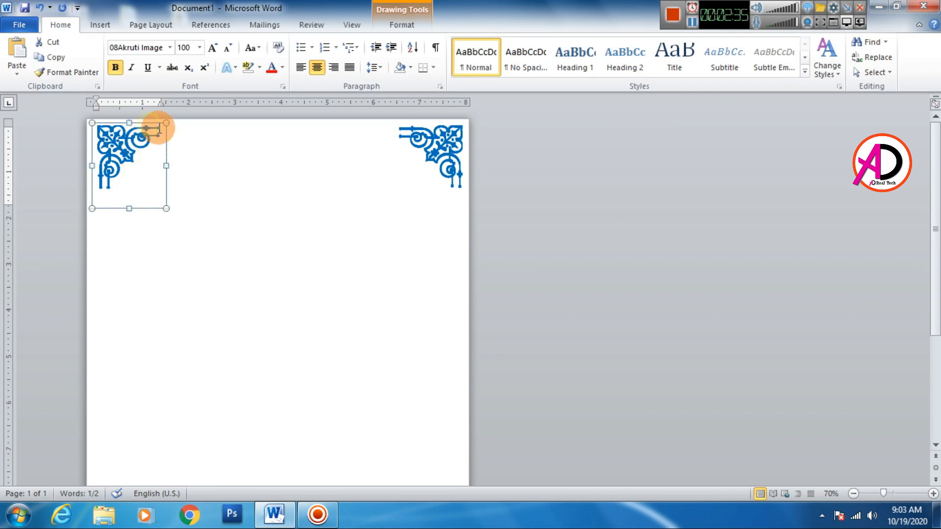
pyautogui.hotkey('ctrl', 'v')
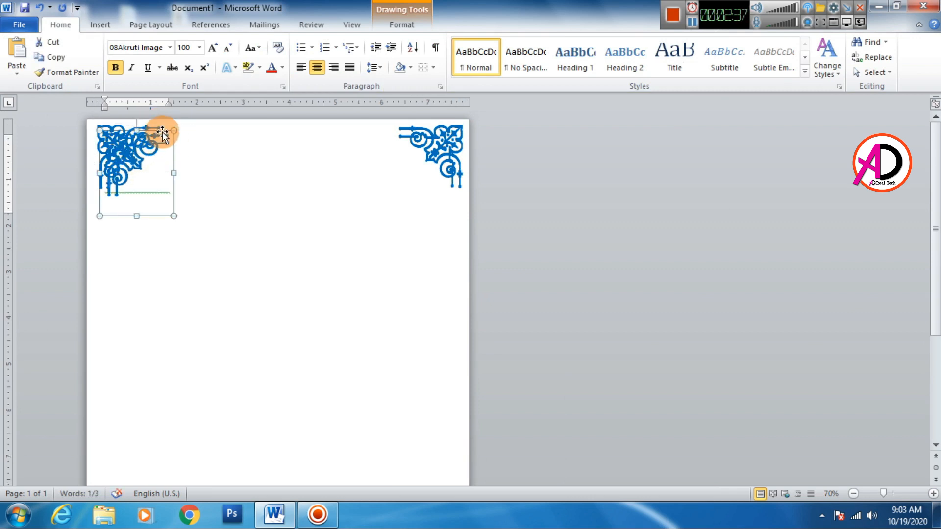
pyautogui.moveTo(163, 131); pyautogui.dragTo(179, 315)
pyautogui.scroll(-3, 178, 273)
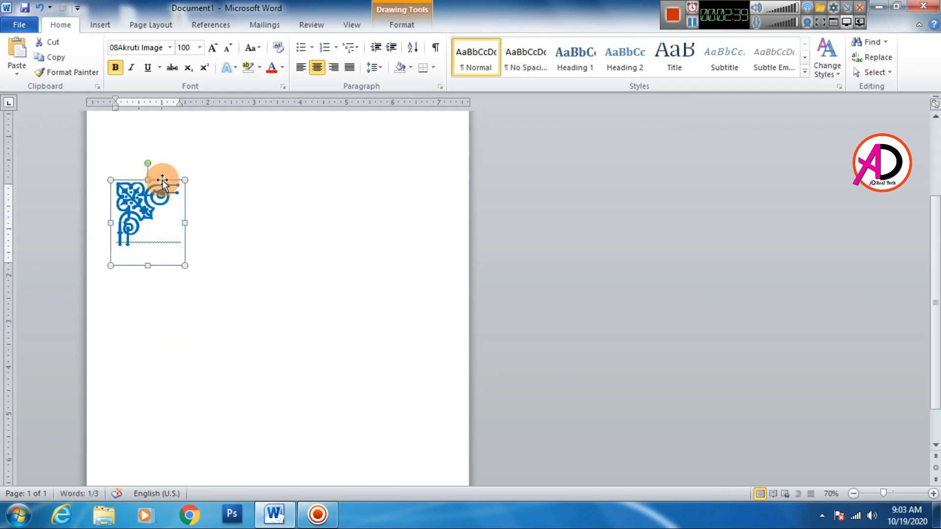
pyautogui.moveTo(163, 180); pyautogui.dragTo(402, 312)
# Flip the new copy vertically and move it into the page's bottom-right corner
pyautogui.click(429, 30)
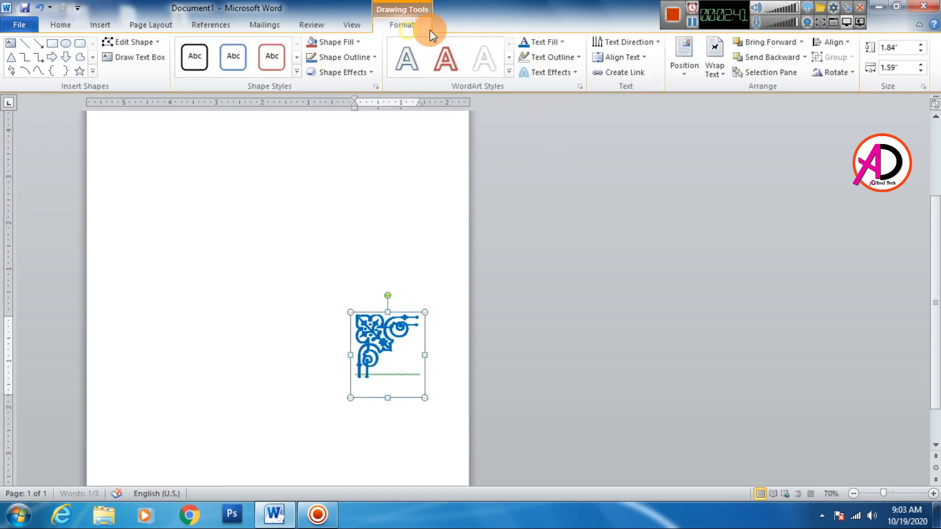
pyautogui.click(840, 77)
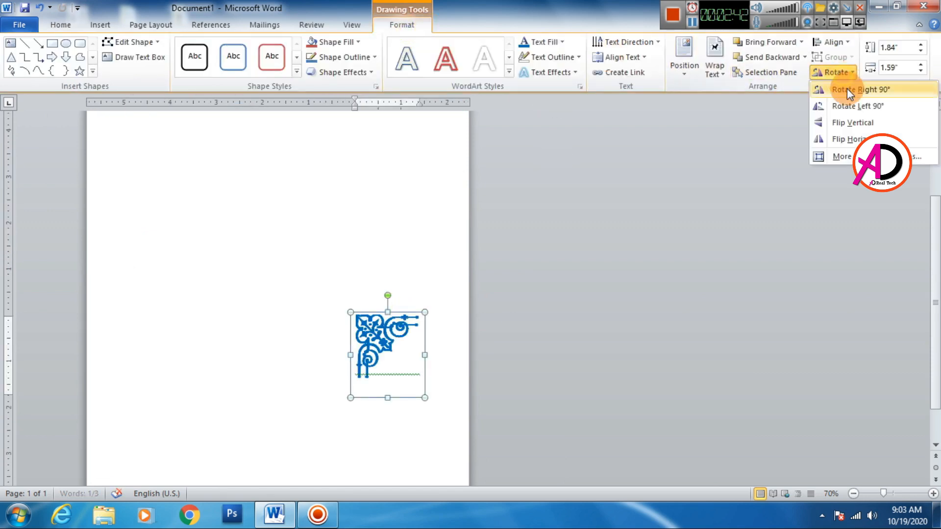
pyautogui.click(853, 123)
pyautogui.scroll(-1, 411, 343)
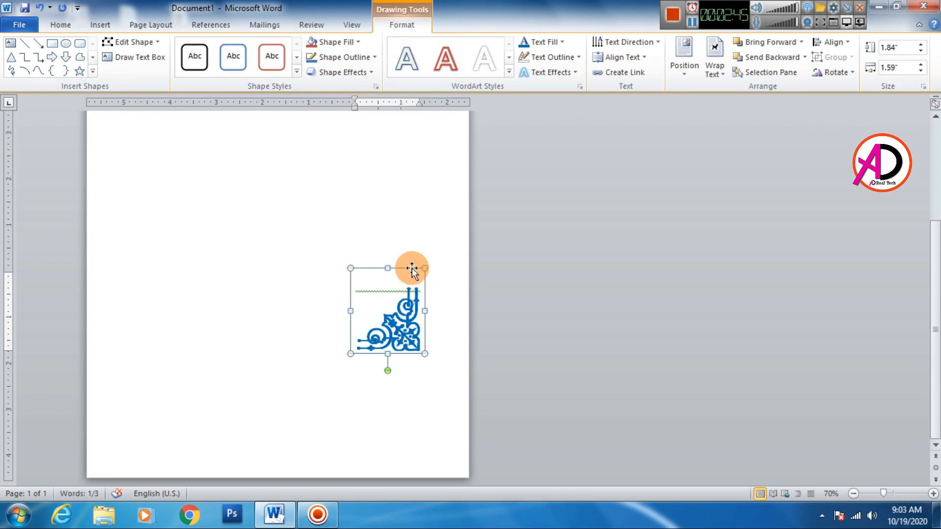
pyautogui.click(409, 271)
pyautogui.scroll(-2, 409, 423)
pyautogui.click(404, 391)
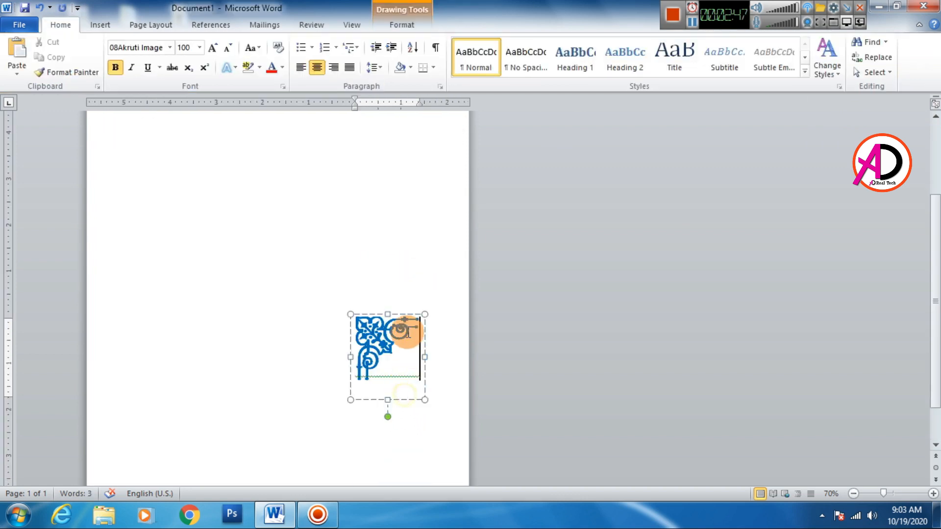
pyautogui.moveTo(406, 316); pyautogui.dragTo(449, 416)
pyautogui.moveTo(437, 358); pyautogui.dragTo(439, 390)
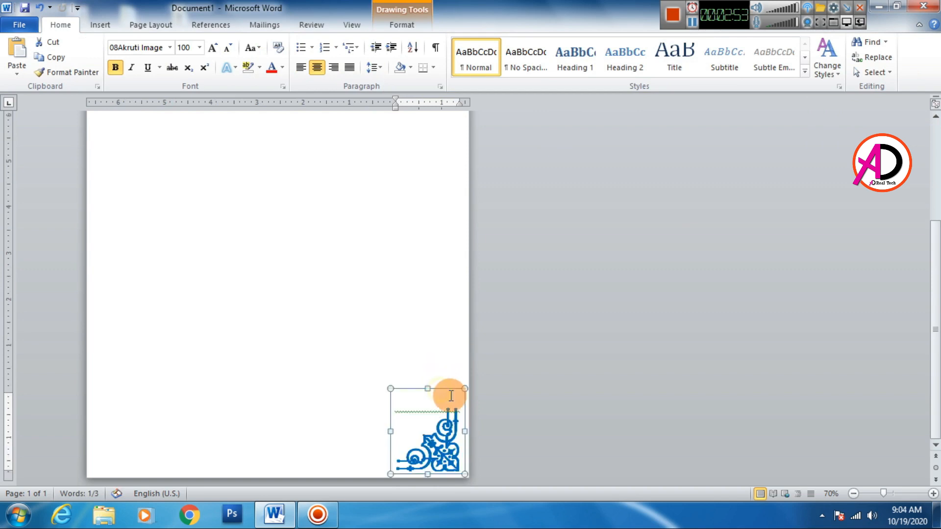
pyautogui.click(558, 402)
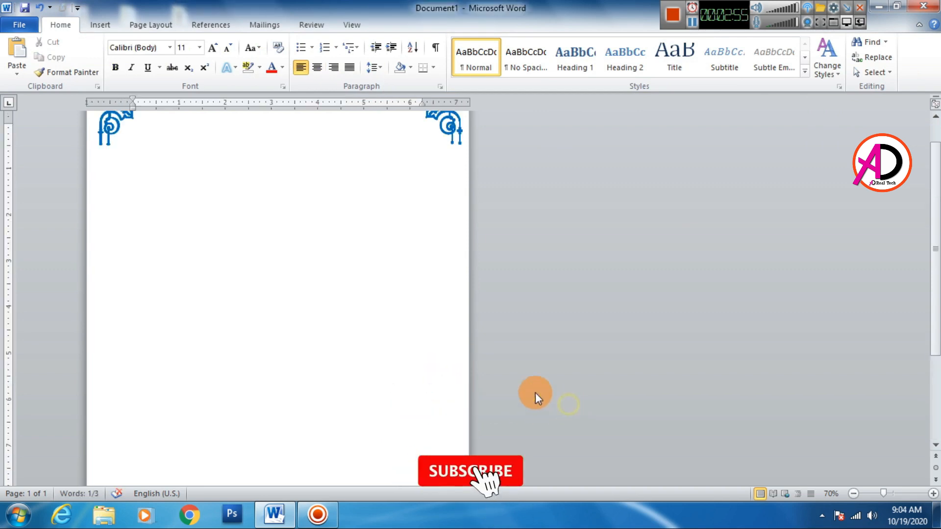
# Duplicate the bottom-right ornament and move the duplicate left along the bottom of the page
pyautogui.click(444, 401)
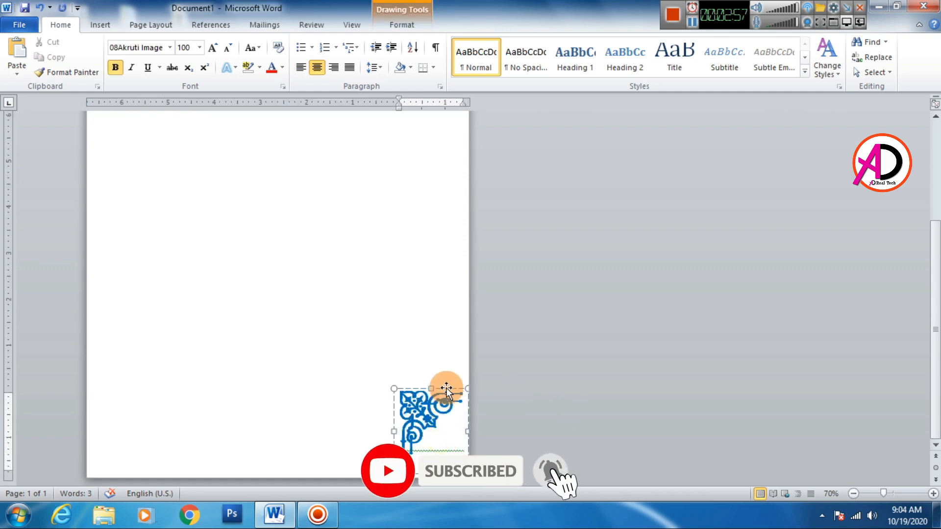
pyautogui.click(446, 387)
pyautogui.hotkey('ctrl', 'd')
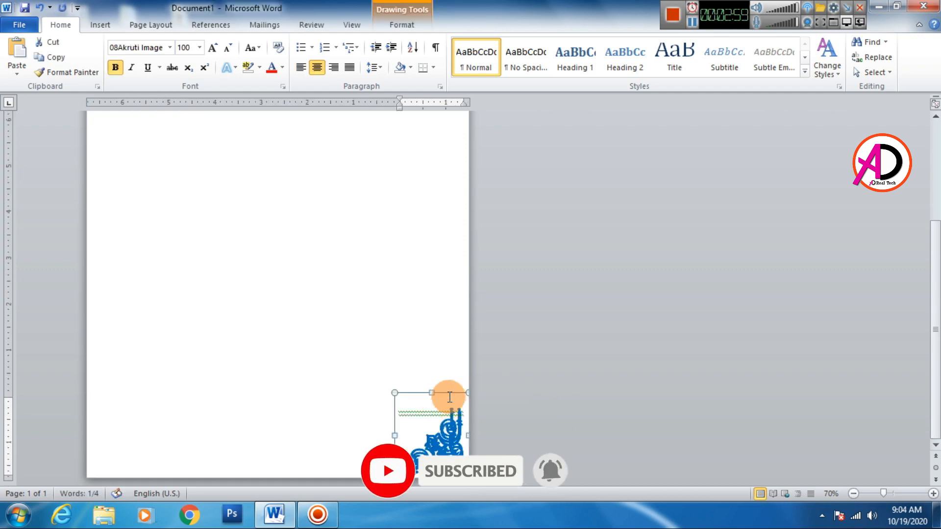
pyautogui.moveTo(438, 393); pyautogui.dragTo(253, 374)
# Rotate the duplicate right by 90° and fit it into the page's bottom-left corner with small position adjustments
pyautogui.click(428, 27)
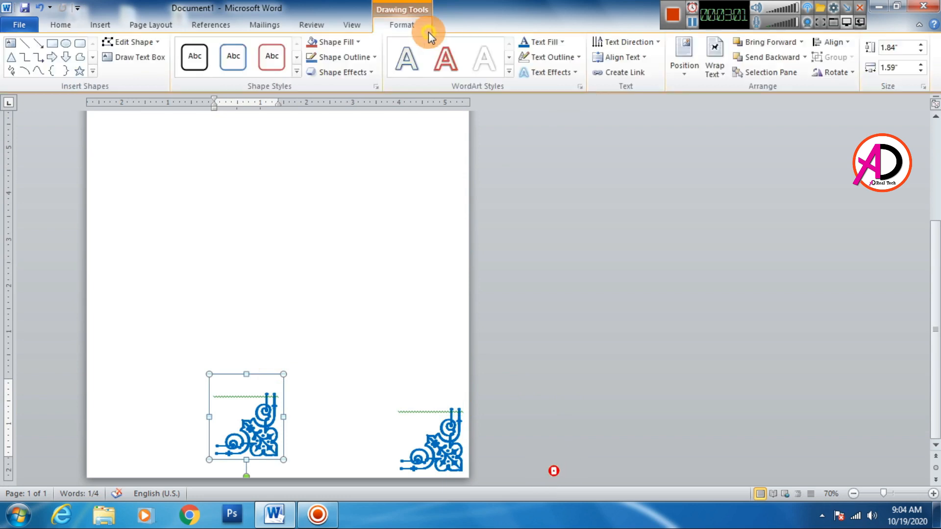
pyautogui.click(833, 72)
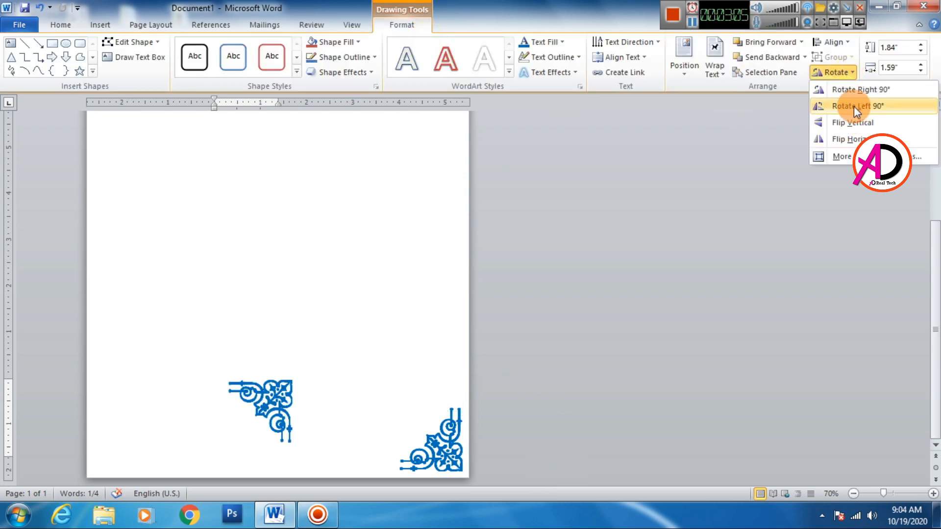
pyautogui.click(854, 91)
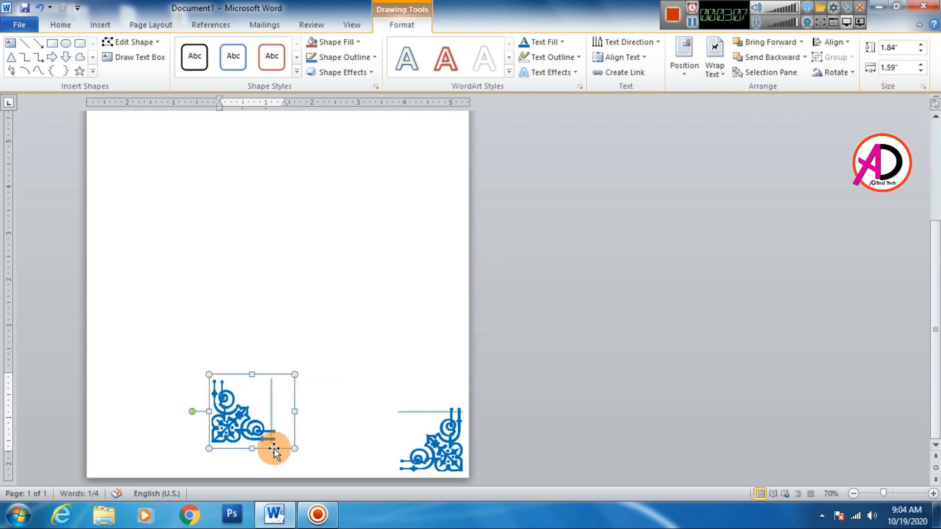
pyautogui.moveTo(272, 444); pyautogui.dragTo(156, 476)
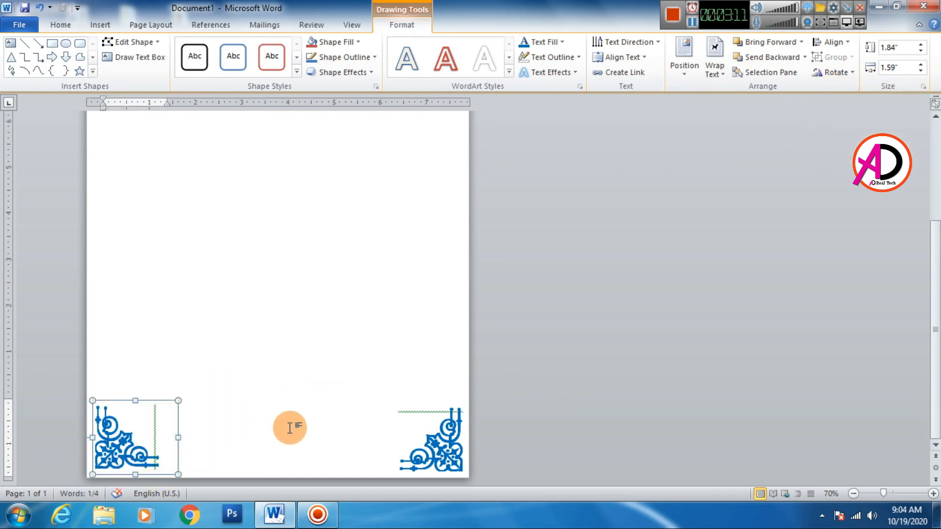
pyautogui.hotkey('ctrl', 'z')
pyautogui.hotkey('ctrl', 'z')
pyautogui.hotkey('ctrl', 'z')
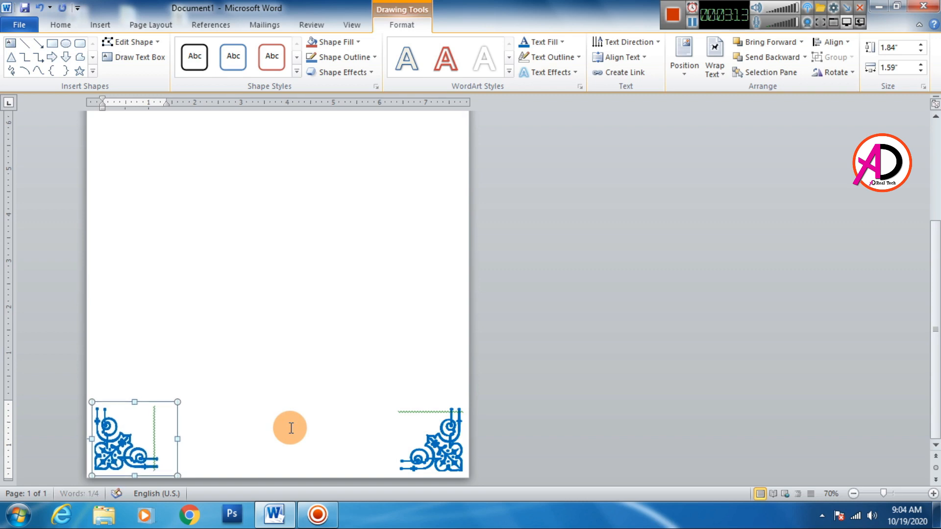
# Draw a straight horizontal line about 5.24" long between the outer tips of the two top ornaments and set its weight to 3 pt
pyautogui.click(291, 427)
pyautogui.scroll(5, 290, 391)
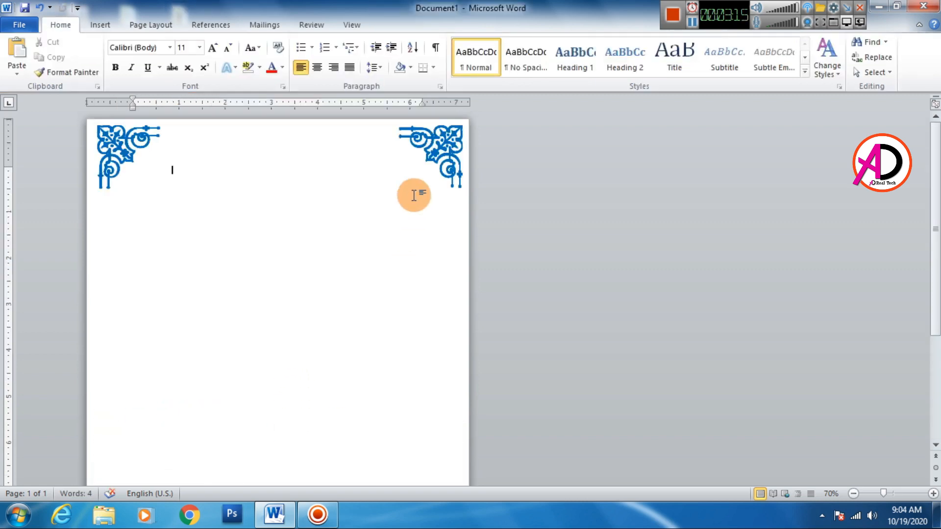
pyautogui.click(103, 25)
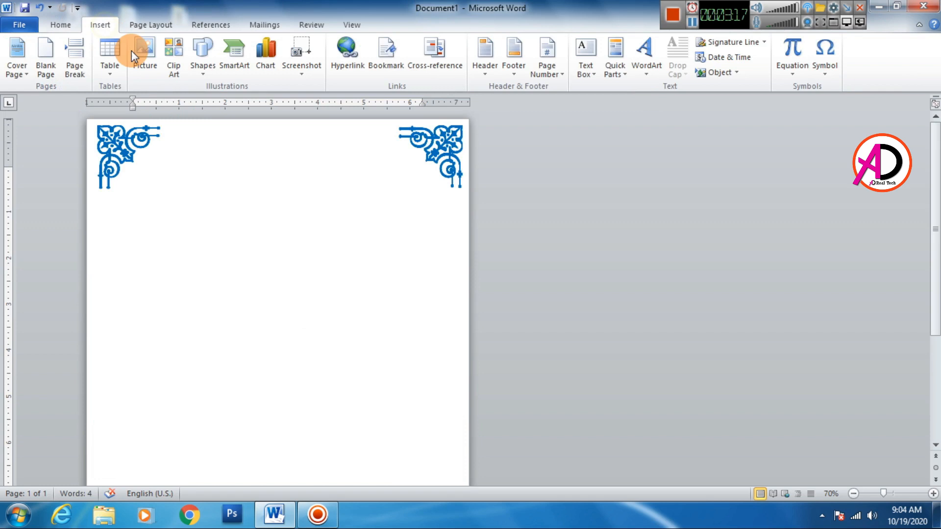
pyautogui.click(205, 61)
pyautogui.click(210, 103)
pyautogui.scroll(4, 234, 229)
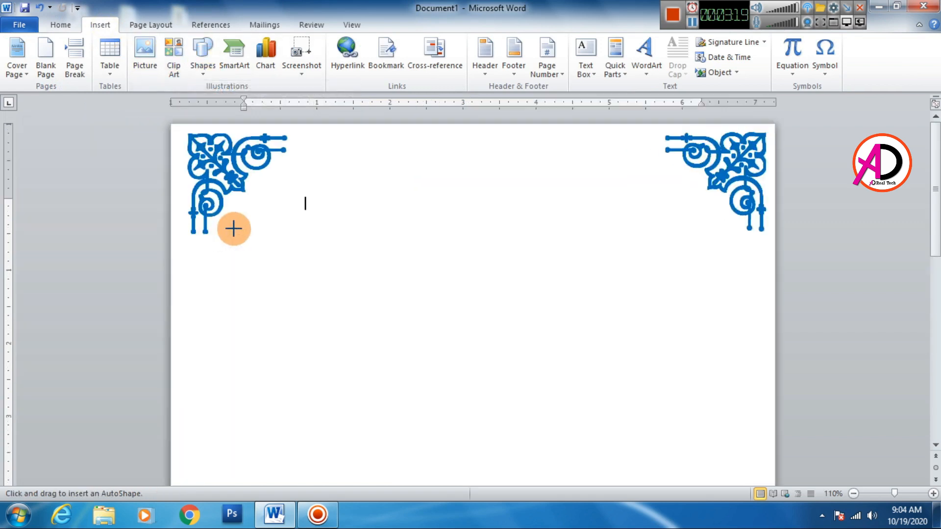
pyautogui.moveTo(285, 137); pyautogui.dragTo(668, 138)
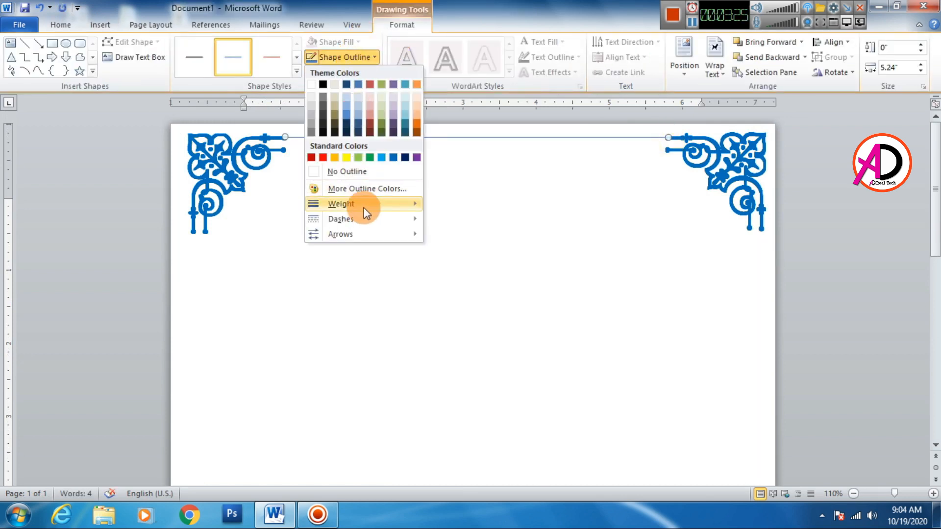
pyautogui.moveTo(363, 207)
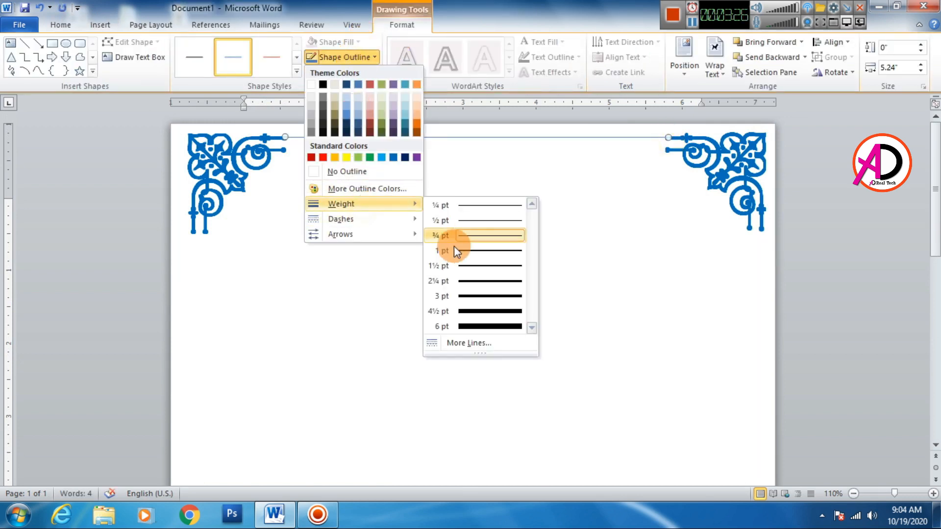
pyautogui.click(481, 292)
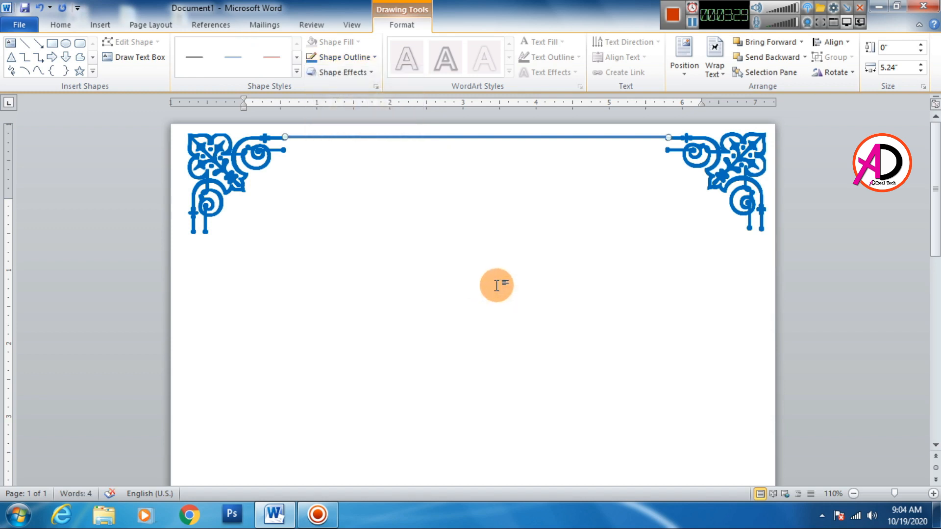
# Duplicate the top line and align the copy just below it, between the inner tips of the two top ornaments
pyautogui.hotkey('ctrl', 'v')
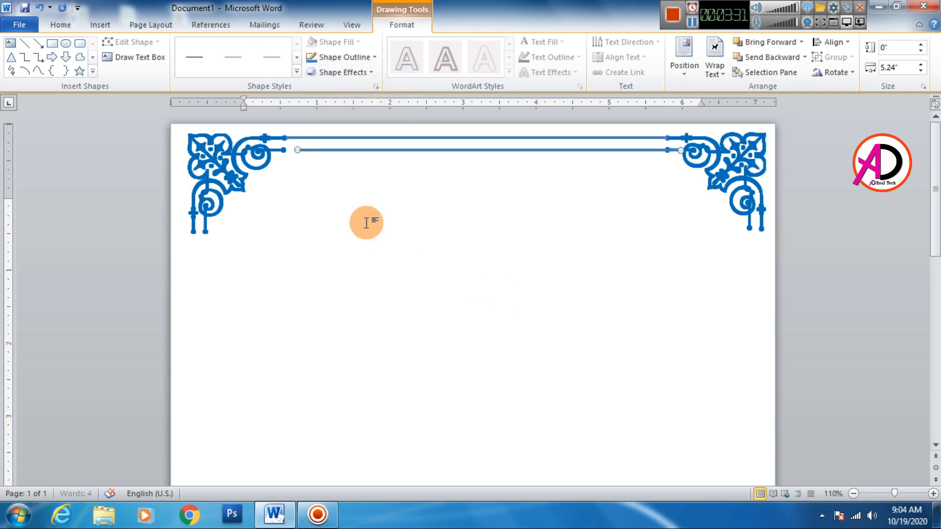
pyautogui.moveTo(377, 150); pyautogui.dragTo(364, 150)
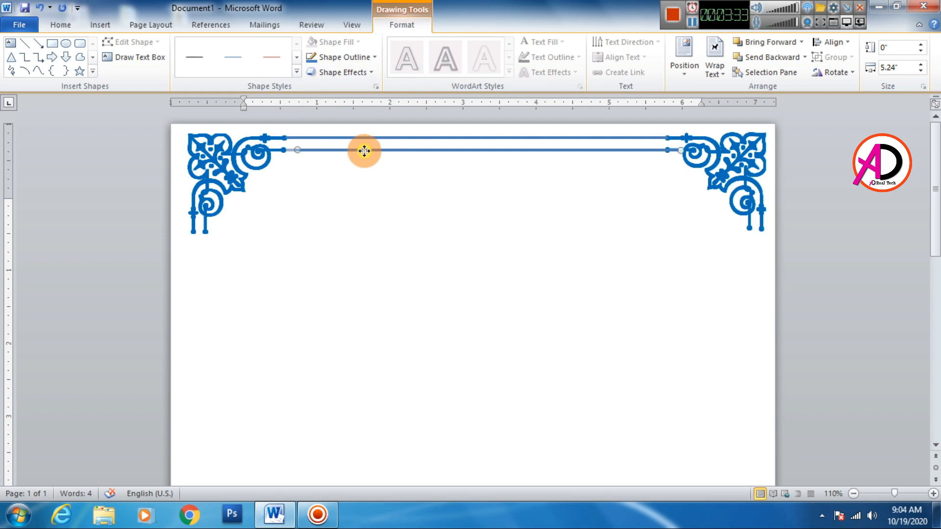
pyautogui.click(473, 238)
# Examine how the two top lines meet the tips of the corner ornaments
pyautogui.scroll(-6, 441, 279)
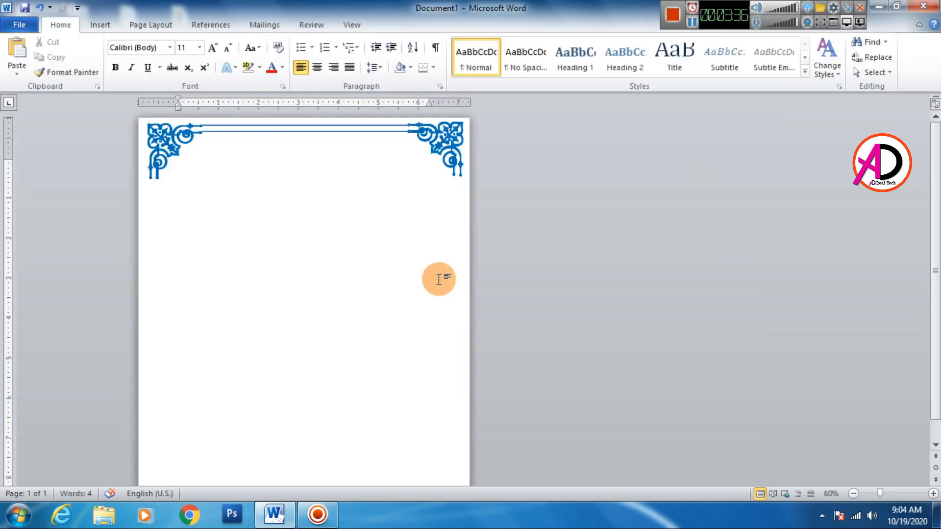
pyautogui.keyDown('ctrl'); pyautogui.scroll(1, 321, 277); pyautogui.keyUp('ctrl')
pyautogui.scroll(-3, 338, 275)
pyautogui.scroll(3, 330, 287)
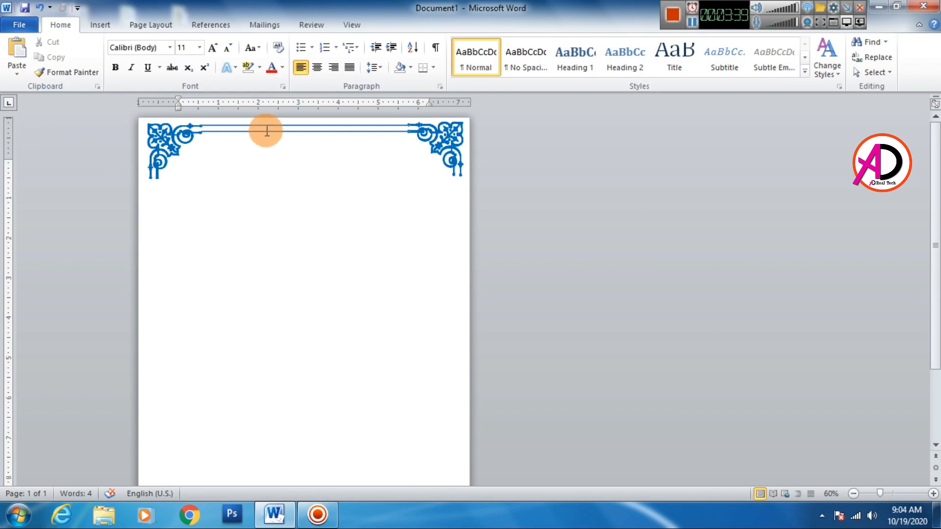
pyautogui.keyDown('ctrl'); pyautogui.scroll(5, 306, 226); pyautogui.keyUp('ctrl')
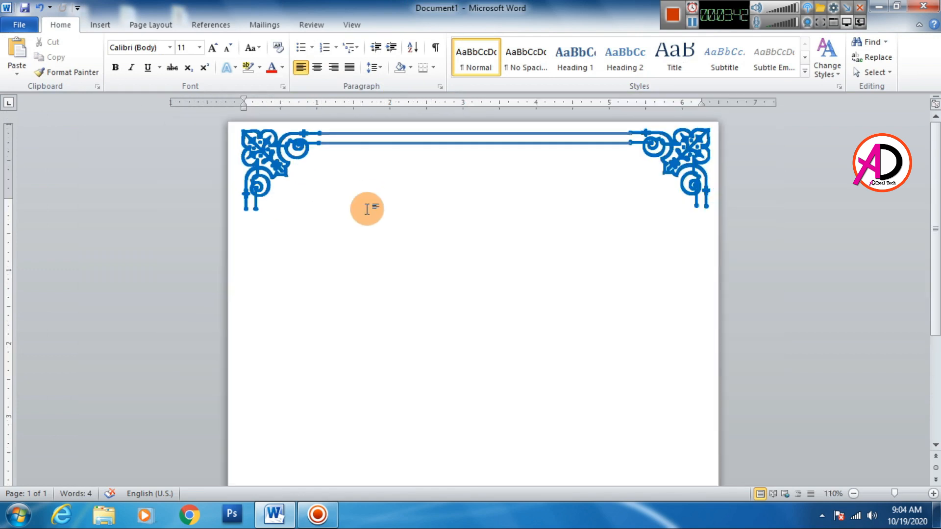
pyautogui.keyDown('ctrl'); pyautogui.scroll(-3, 363, 216); pyautogui.keyUp('ctrl')
pyautogui.keyDown('ctrl'); pyautogui.scroll(5, 330, 230); pyautogui.keyUp('ctrl')
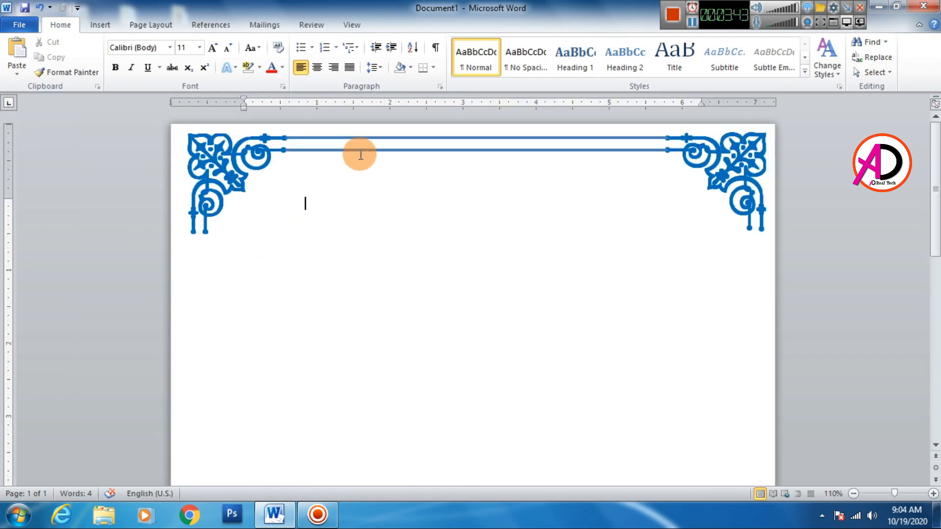
pyautogui.click(342, 137)
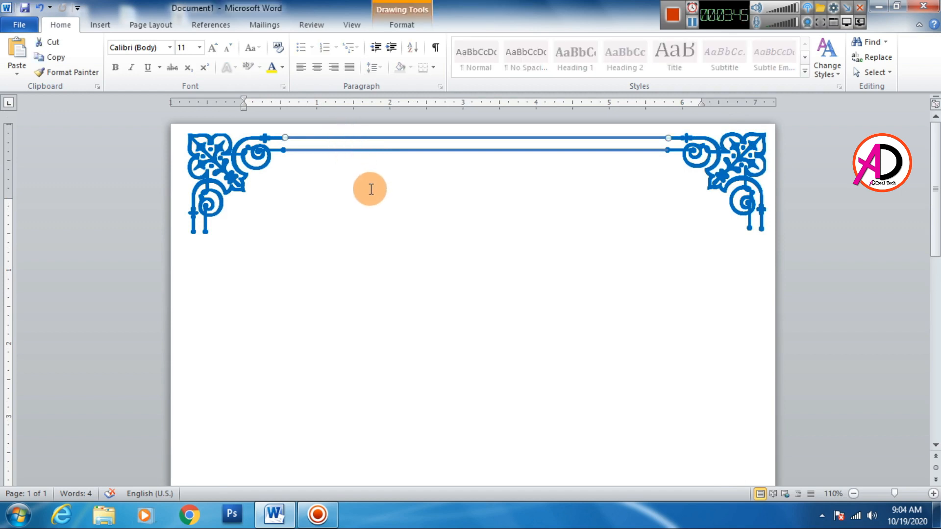
pyautogui.hotkey('ctrl', 'z')
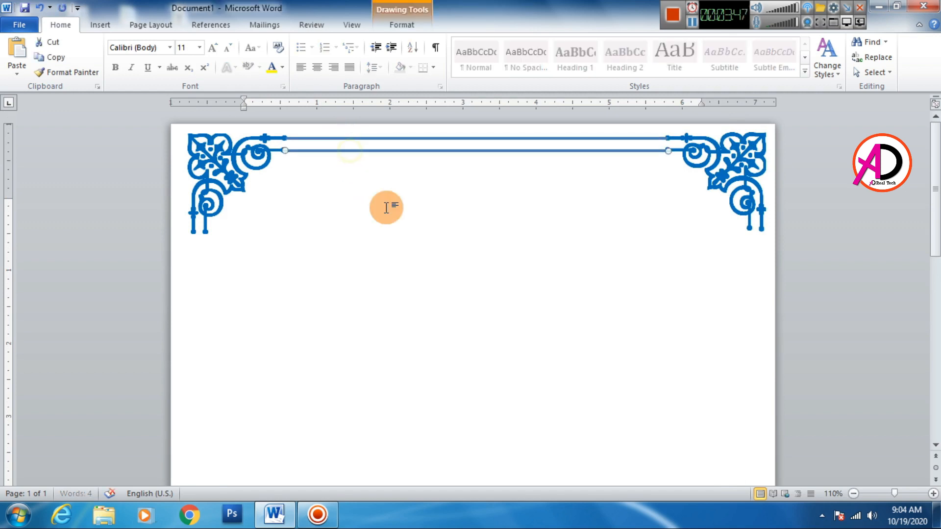
pyautogui.click(412, 264)
pyautogui.scroll(-2, 403, 306)
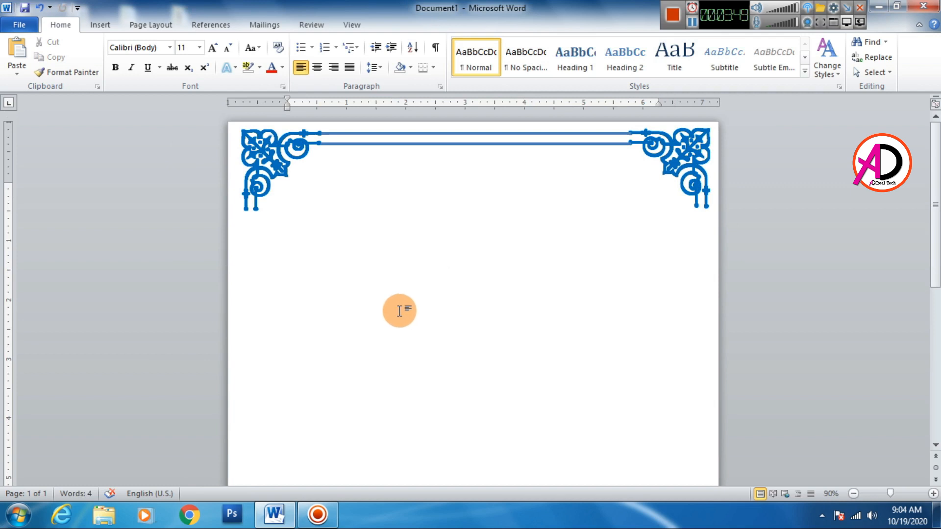
pyautogui.scroll(2, 399, 311)
# Group the two horizontal lines at the top of the page and duplicate the group
pyautogui.hotkey('ctrl', 'z')
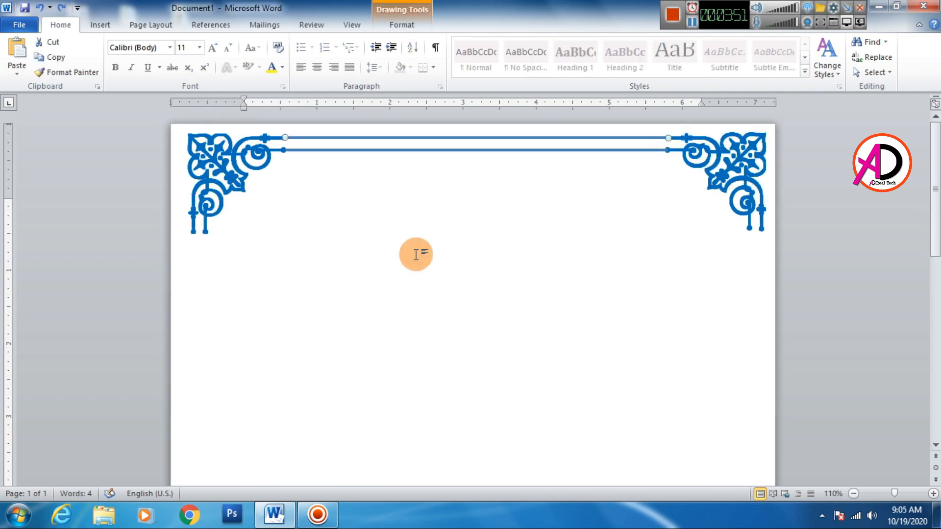
pyautogui.keyDown('shift'); pyautogui.click(366, 150); pyautogui.keyUp('shift')
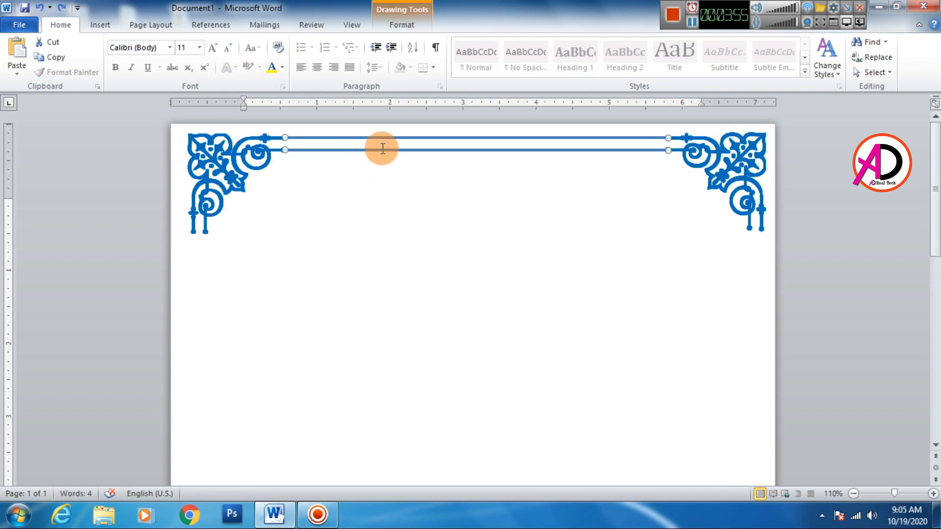
pyautogui.rightClick(383, 151)
pyautogui.moveTo(420, 224)
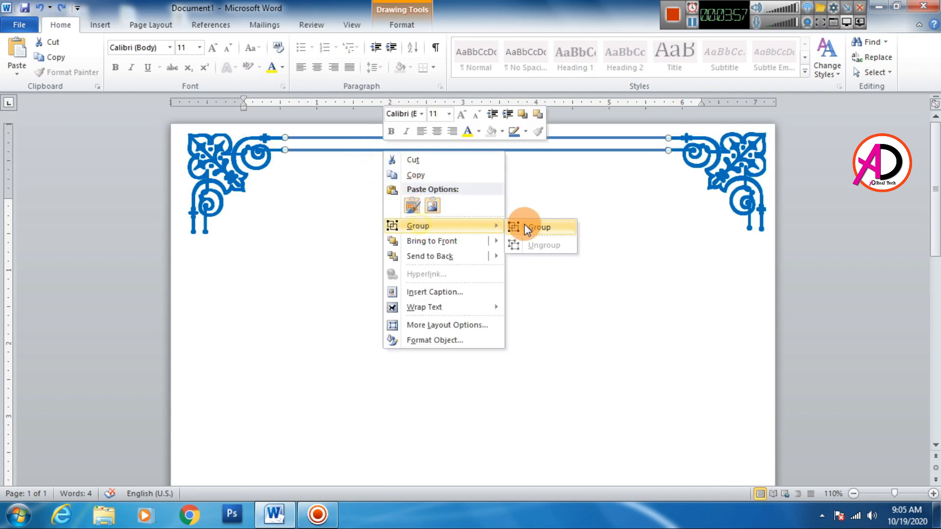
pyautogui.click(522, 227)
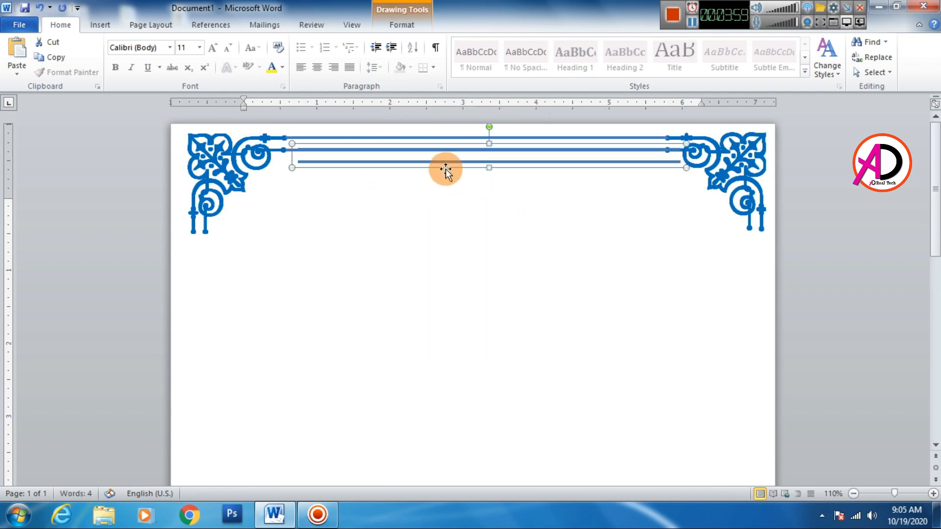
# Move the duplicated line pair down the page and fit it between the two bottom corner ornaments
pyautogui.moveTo(445, 168); pyautogui.dragTo(430, 367)
pyautogui.scroll(-5, 409, 296)
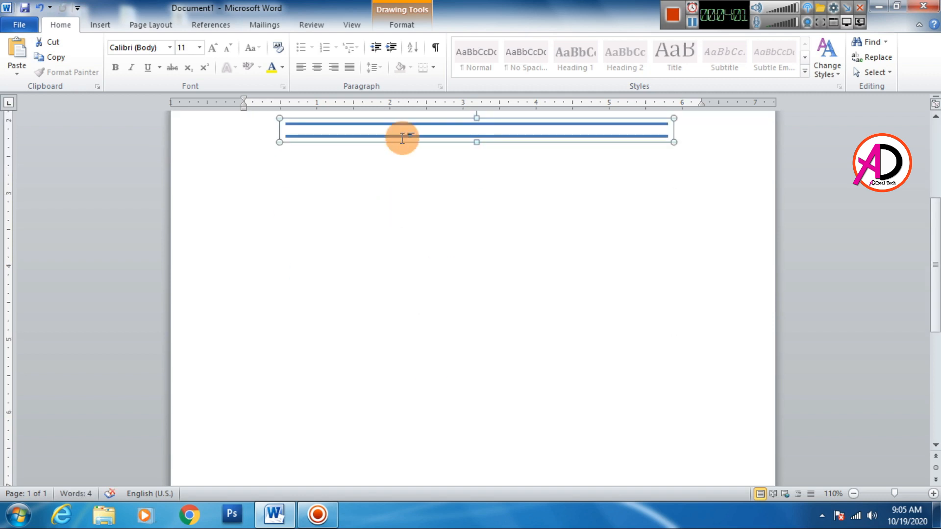
pyautogui.moveTo(401, 139); pyautogui.dragTo(420, 409)
pyautogui.scroll(-6, 421, 407)
pyautogui.scroll(-2, 422, 401)
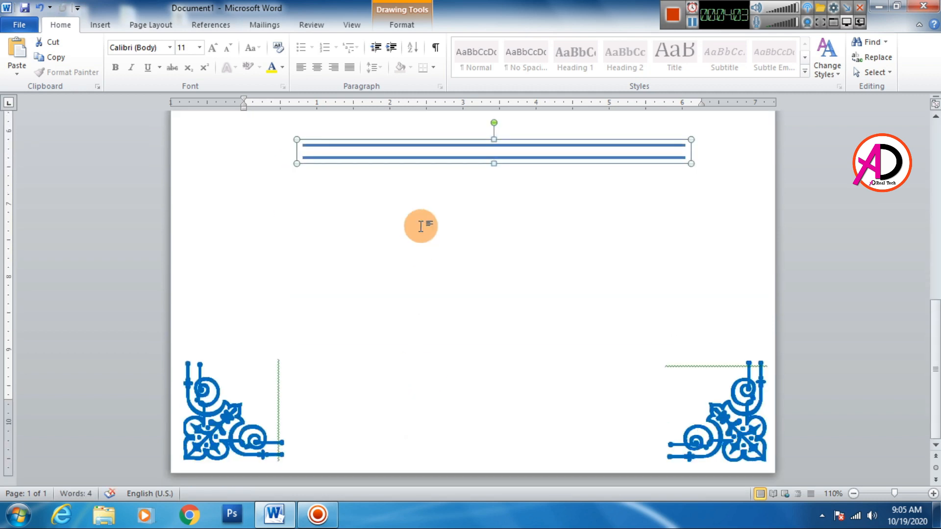
pyautogui.moveTo(409, 168); pyautogui.dragTo(389, 460)
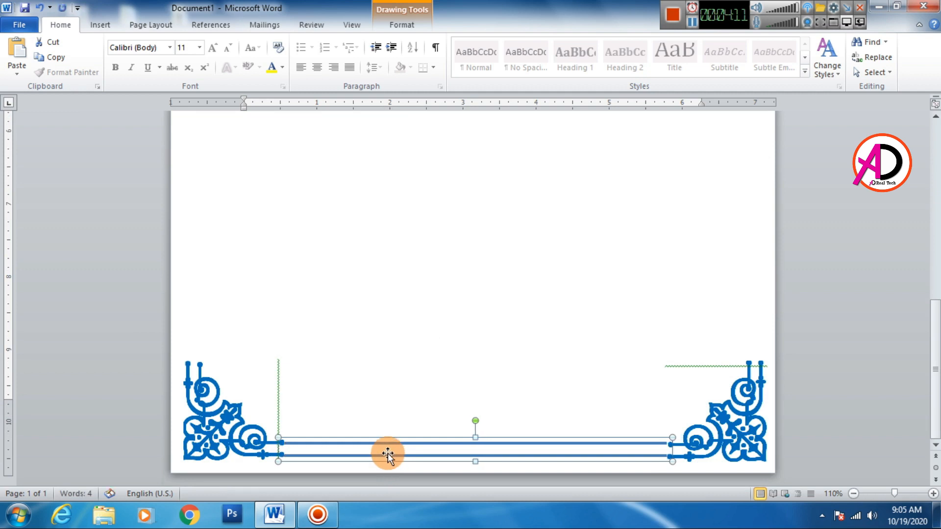
# Shift the bottom-right ornament slightly left and up so its tips meet the ends of the bottom lines
pyautogui.click(725, 432)
pyautogui.click(733, 331)
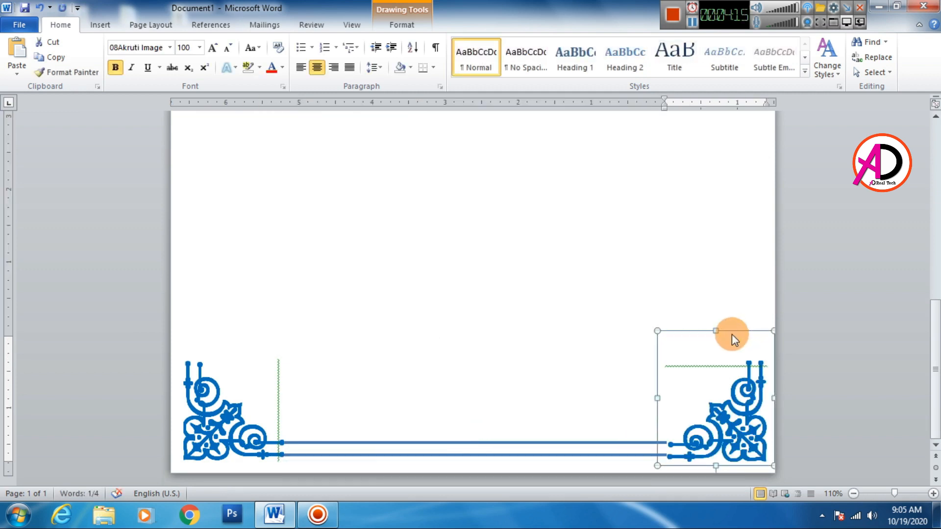
pyautogui.moveTo(731, 337); pyautogui.dragTo(730, 336)
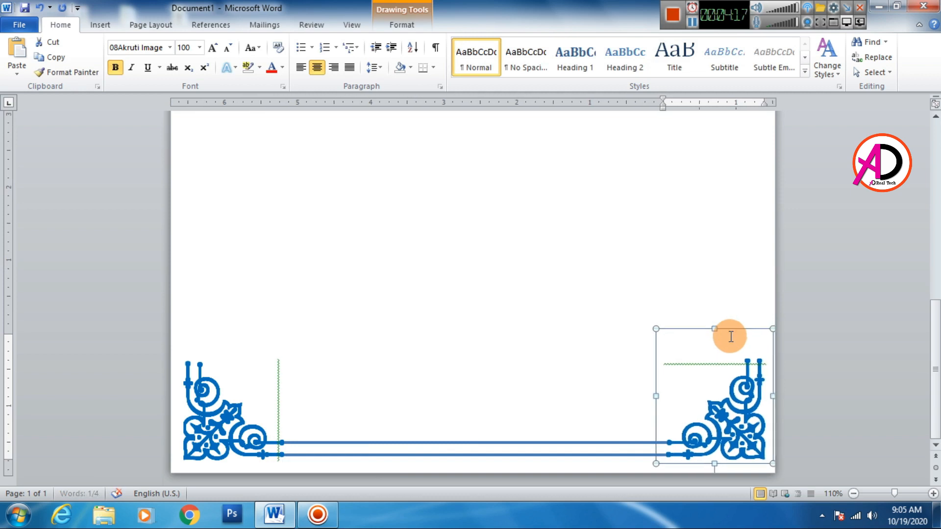
pyautogui.click(531, 301)
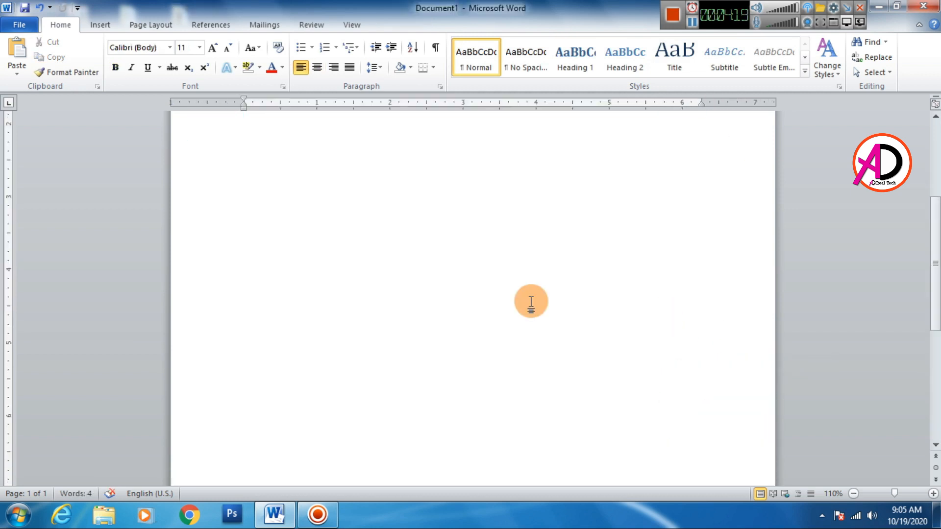
# Draw a vertical line about 2.87" long straight down from the outer tip of the top-left ornament
pyautogui.scroll(-6, 531, 302)
pyautogui.scroll(12, 532, 319)
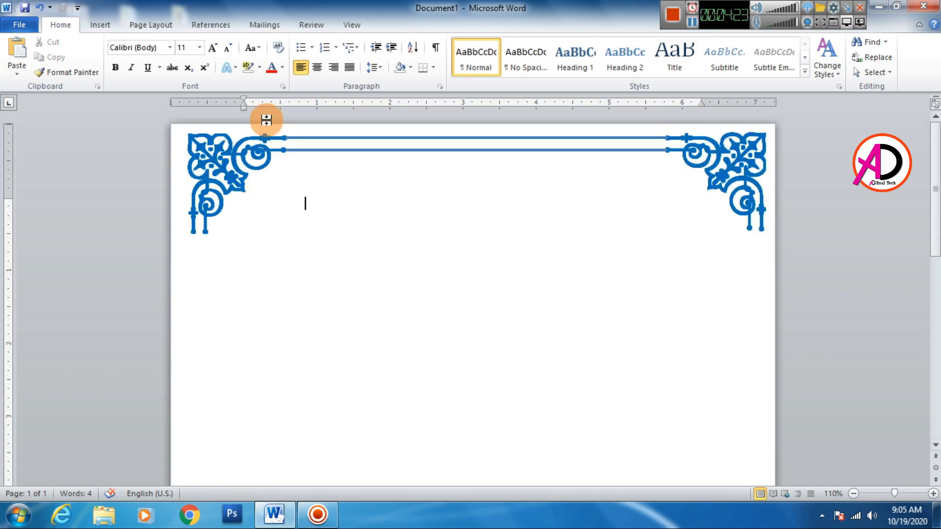
pyautogui.click(109, 24)
pyautogui.click(203, 49)
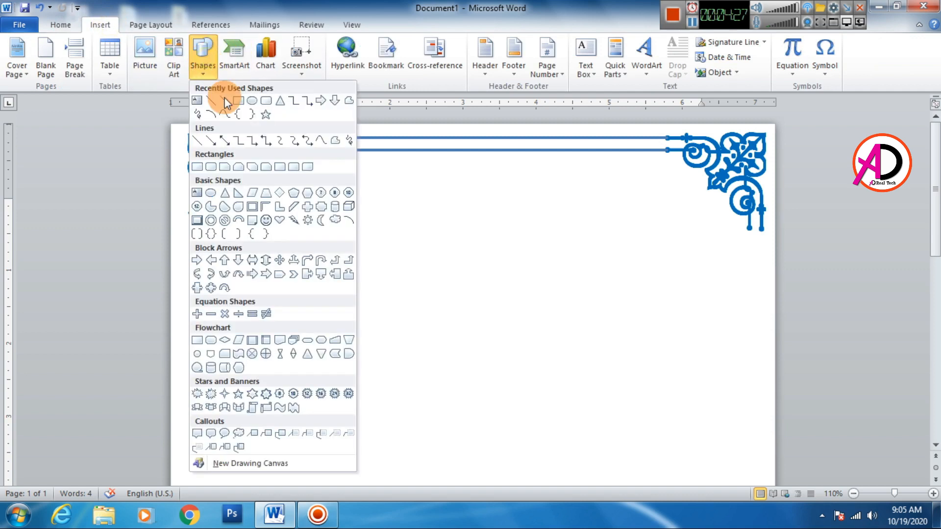
pyautogui.click(212, 101)
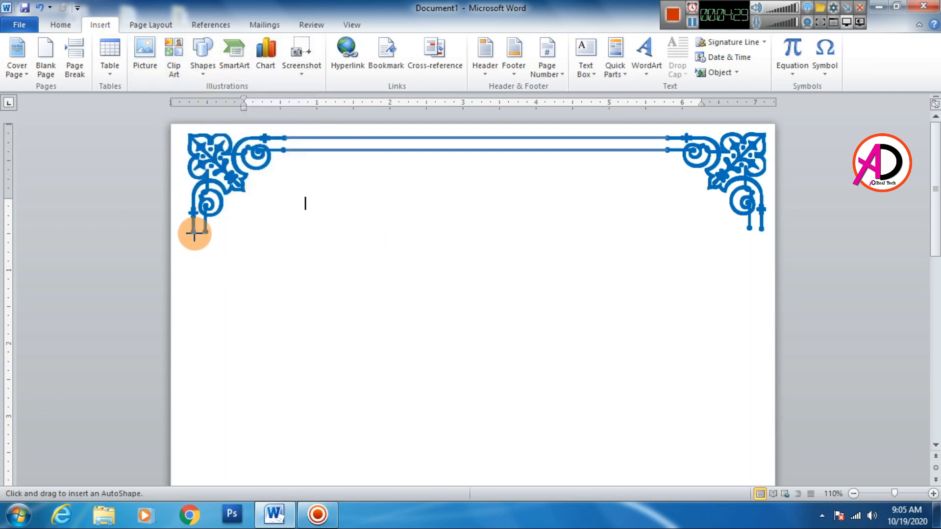
pyautogui.moveTo(193, 232); pyautogui.dragTo(193, 442)
# Extend the left vertical line down to the bottom-left ornament, making it about 8.68" long
pyautogui.scroll(-5, 225, 401)
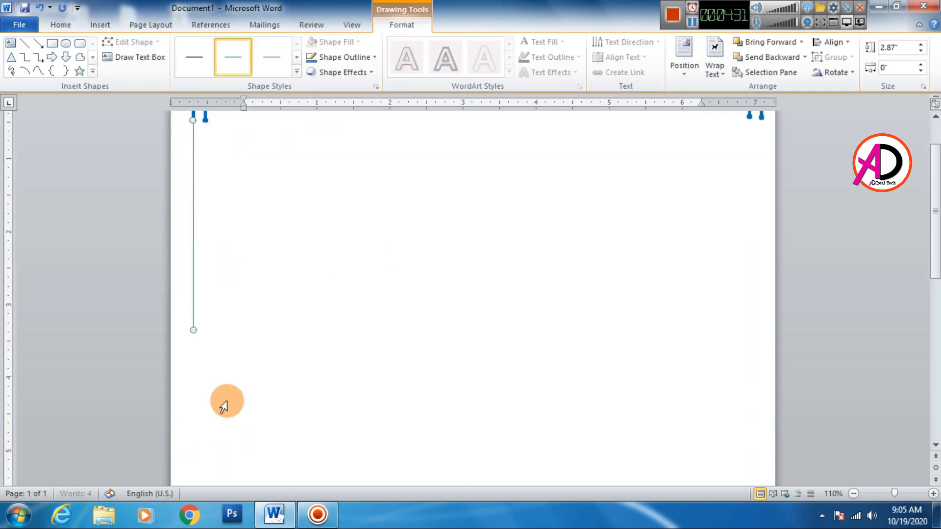
pyautogui.keyDown('ctrl'); pyautogui.scroll(-3, 248, 357); pyautogui.keyUp('ctrl')
pyautogui.scroll(-6, 252, 346)
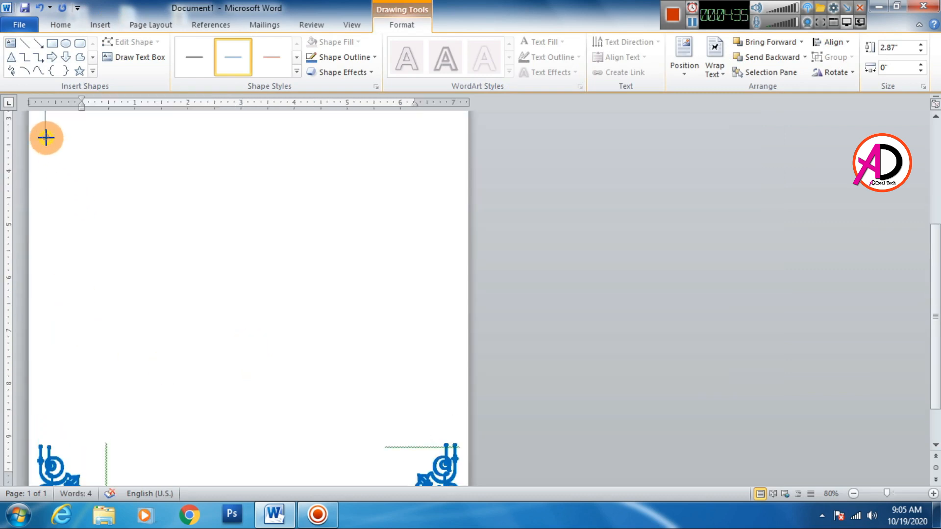
pyautogui.moveTo(45, 137); pyautogui.dragTo(42, 446)
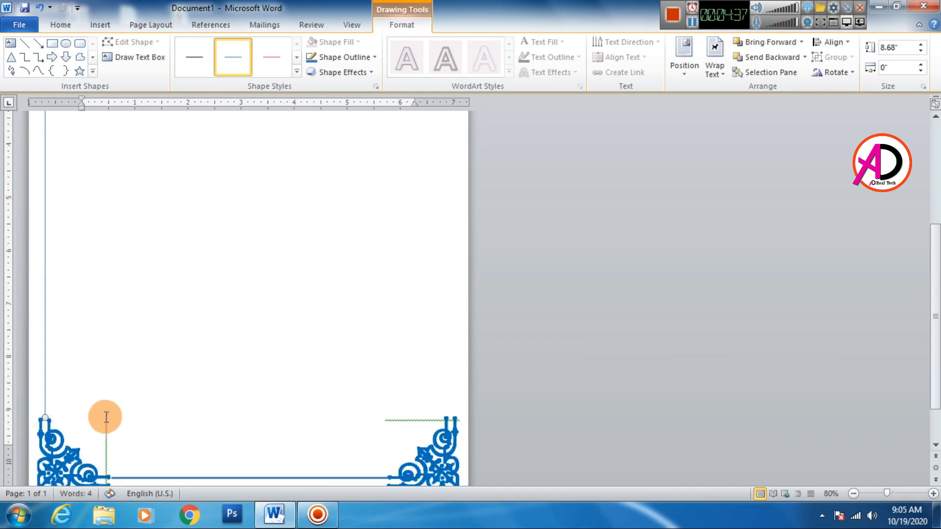
pyautogui.click(343, 365)
# Nudge the bottom-left ornament slightly right to bring its outer tip in line with the left vertical line
pyautogui.scroll(-2, 105, 389)
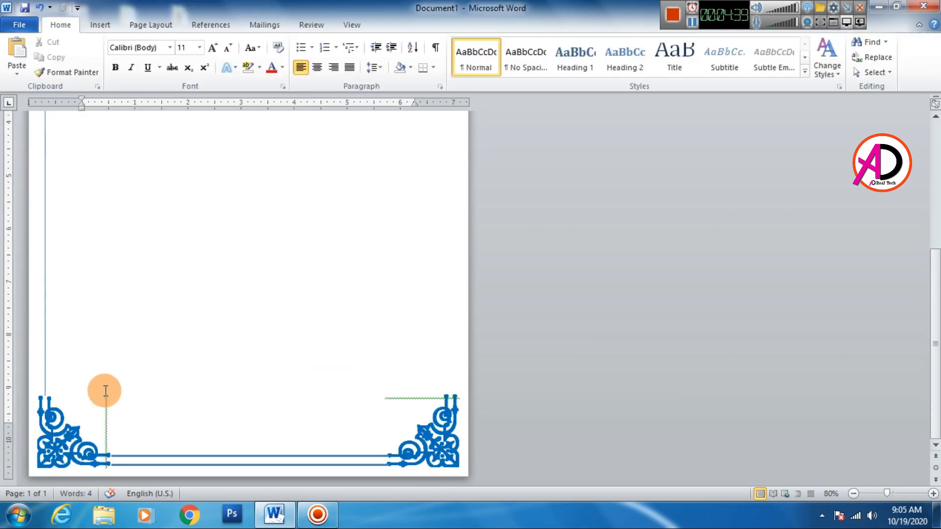
pyautogui.keyDown('ctrl'); pyautogui.scroll(2, 273, 374); pyautogui.keyUp('ctrl')
pyautogui.scroll(-2, 282, 392)
pyautogui.scroll(-3, 284, 403)
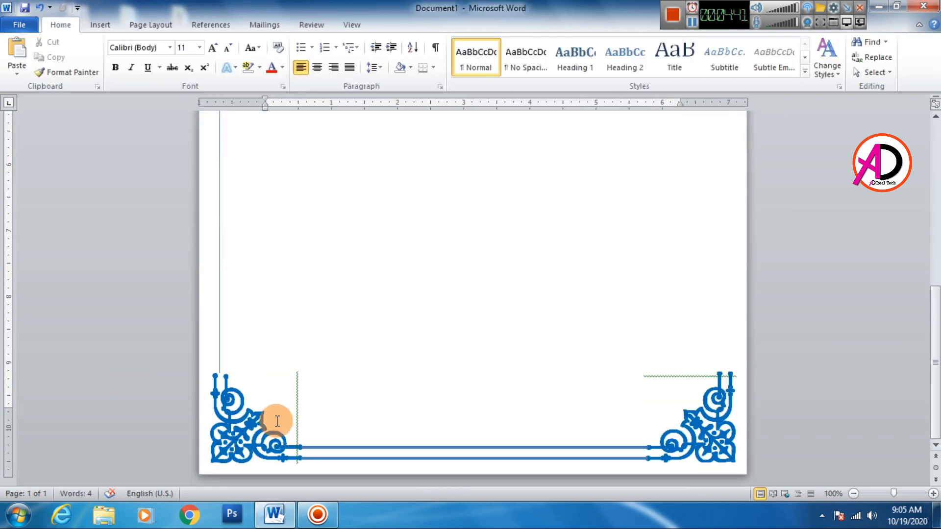
pyautogui.click(263, 405)
pyautogui.click(275, 356)
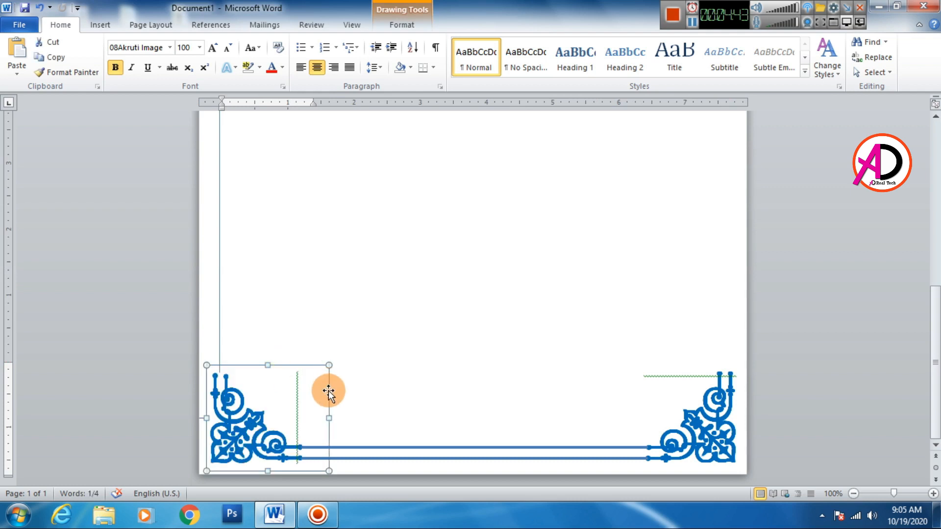
pyautogui.hotkey('ctrl', 'Right')
pyautogui.hotkey('ctrl', 'Right')
pyautogui.hotkey('ctrl', 'Right')
pyautogui.hotkey('ctrl', 'Right')
pyautogui.hotkey('ctrl', 'Right')
pyautogui.hotkey('ctrl', 'Right')
pyautogui.hotkey('ctrl', 'Right')
pyautogui.hotkey('ctrl', 'Right')
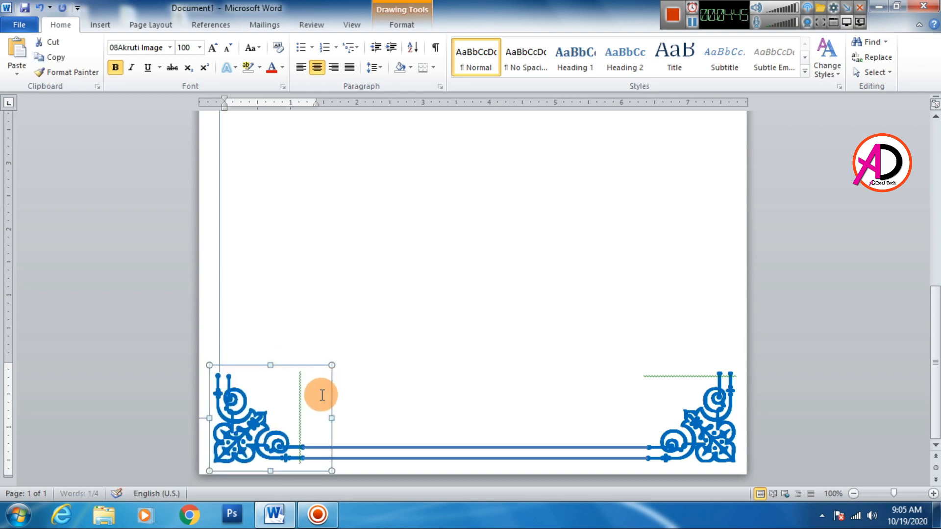
# Nudge the bottom-left ornament slightly right and set the left vertical line's outline weight to 3 pt
pyautogui.hotkey('ctrl', 'Right')
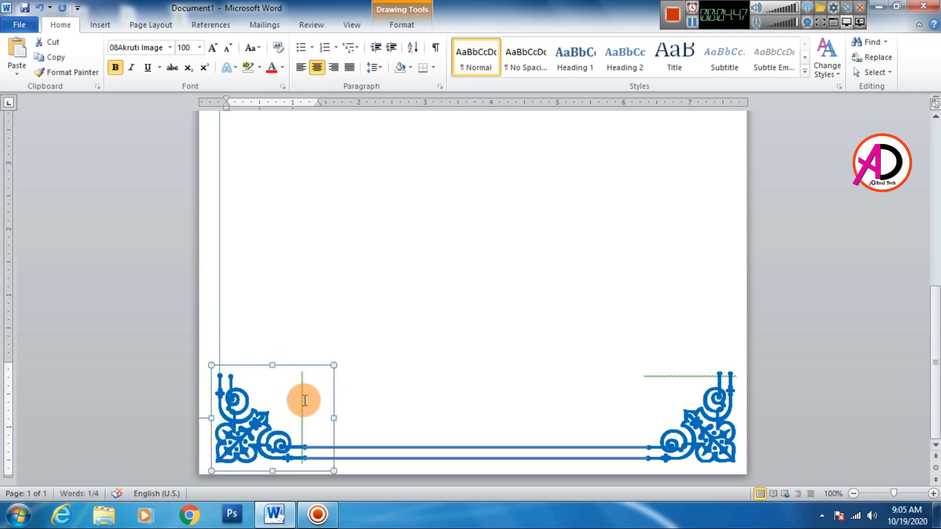
pyautogui.click(219, 293)
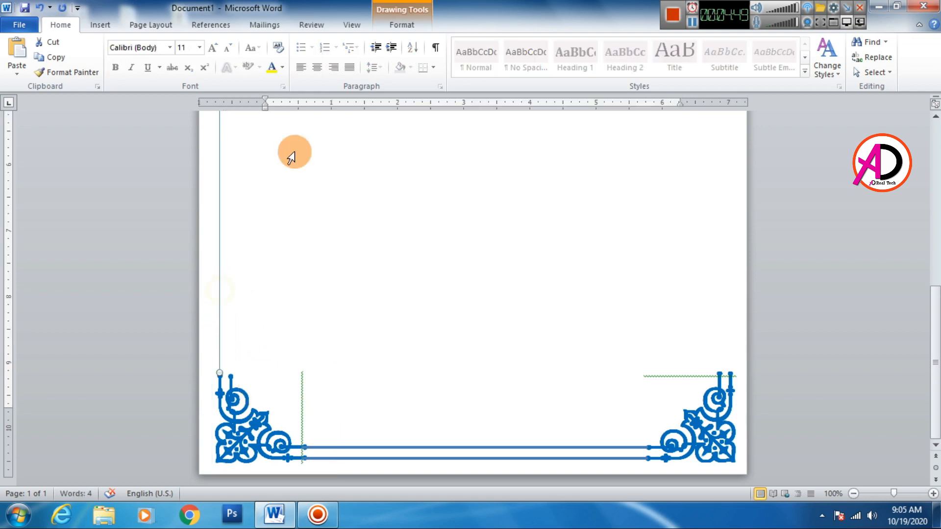
pyautogui.click(401, 26)
pyautogui.click(343, 55)
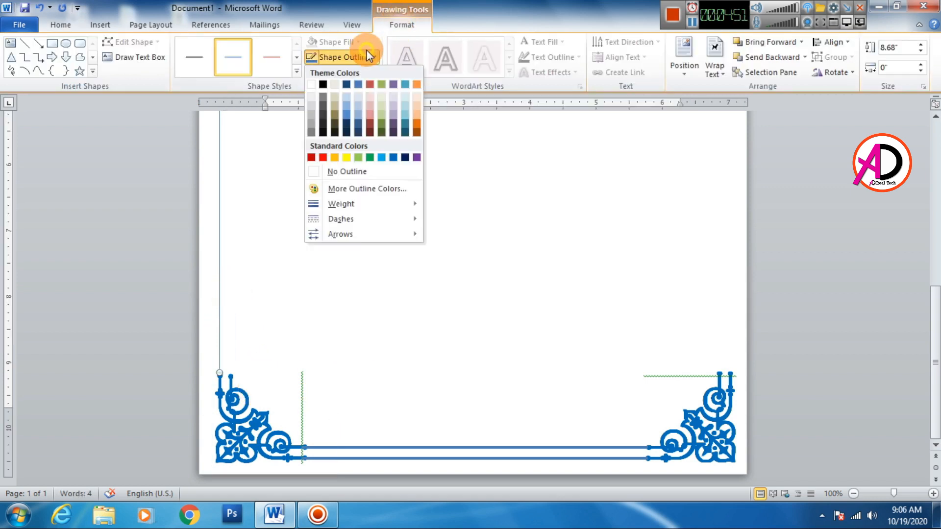
pyautogui.moveTo(354, 204)
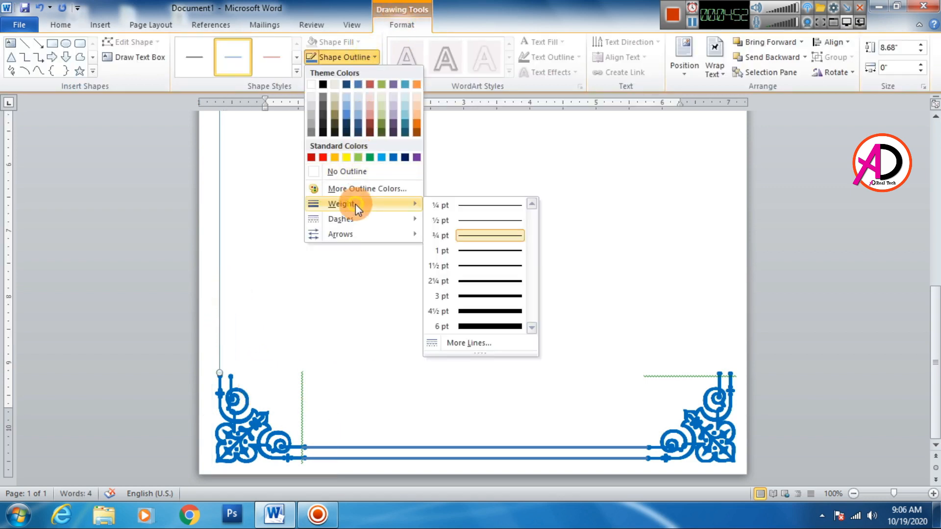
pyautogui.click(475, 296)
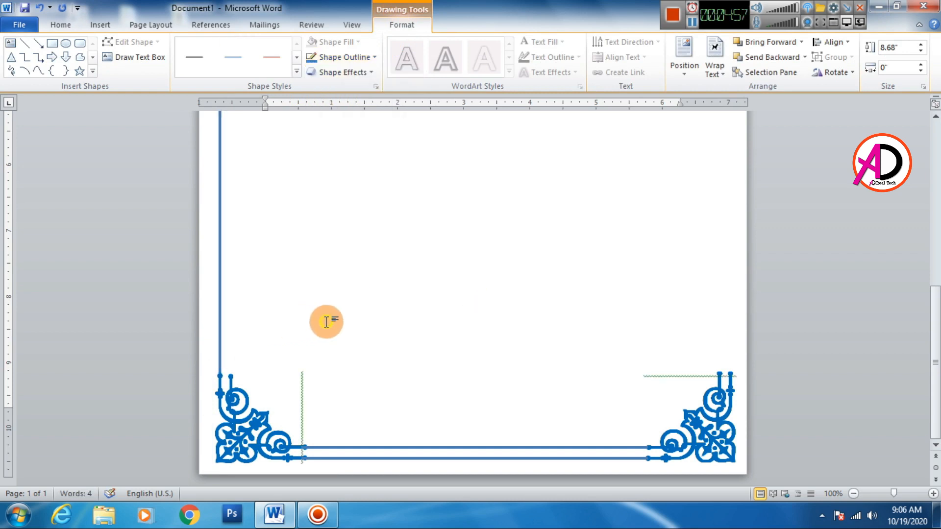
pyautogui.click(321, 319)
pyautogui.scroll(-10, 338, 319)
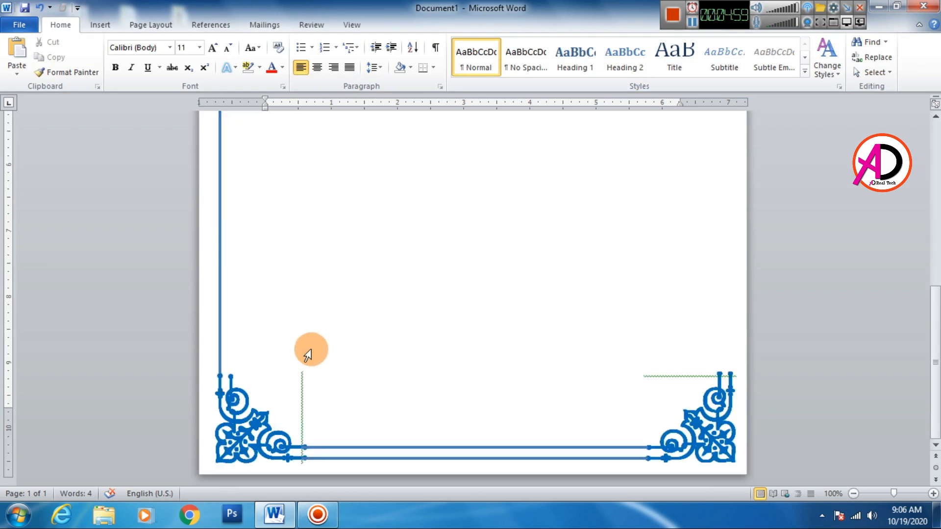
# Duplicate the left vertical line and align the copy with the inner tips of the two left ornaments
pyautogui.click(219, 302)
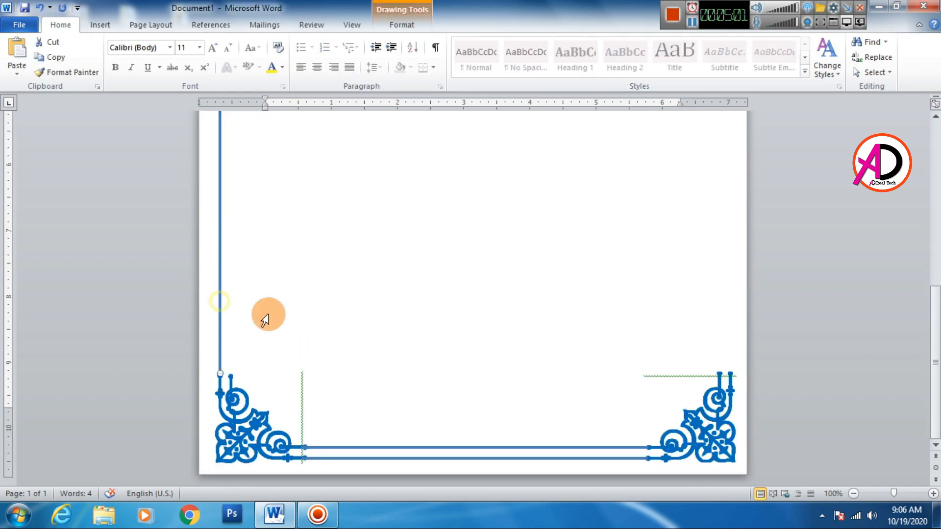
pyautogui.hotkey('ctrl', 'd')
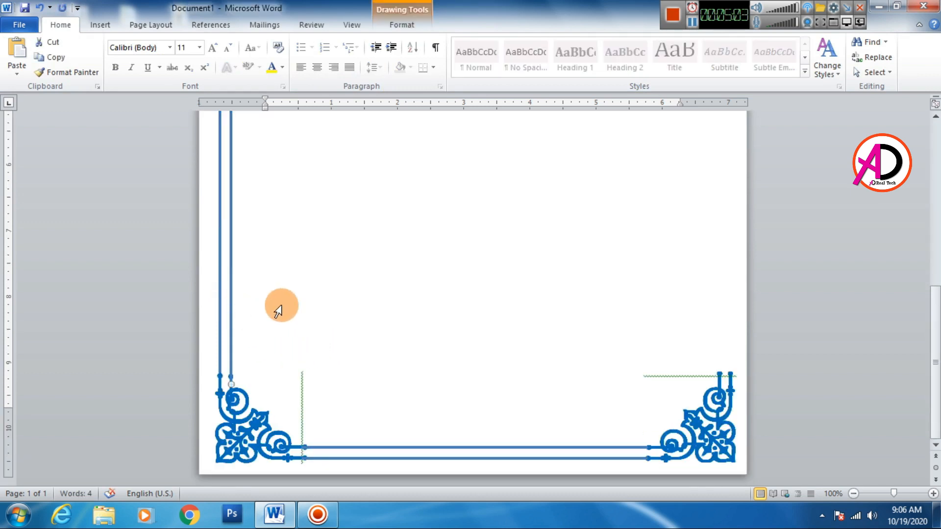
pyautogui.scroll(10, 279, 307)
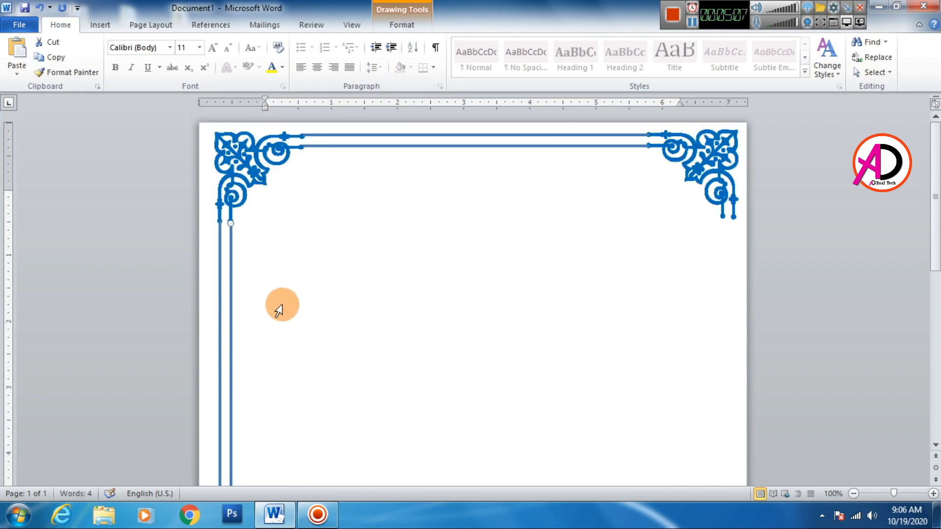
pyautogui.click(311, 289)
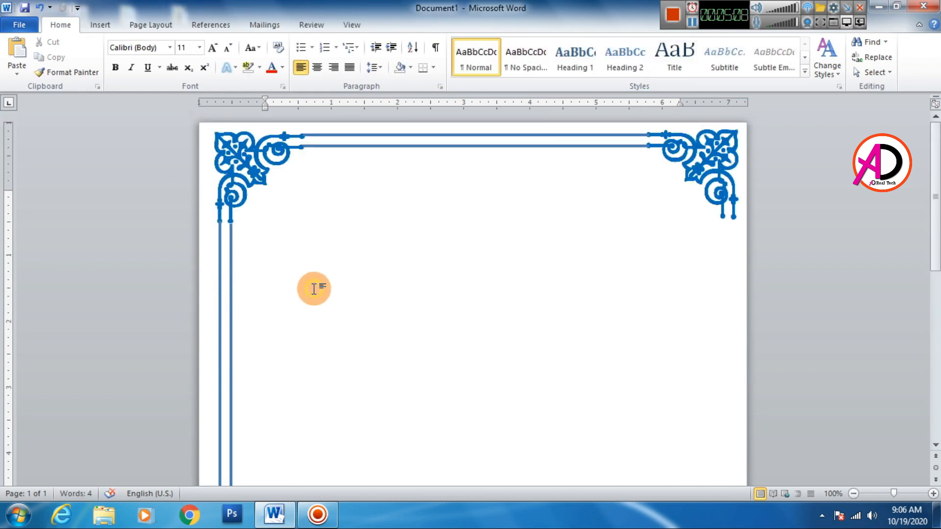
pyautogui.click(231, 280)
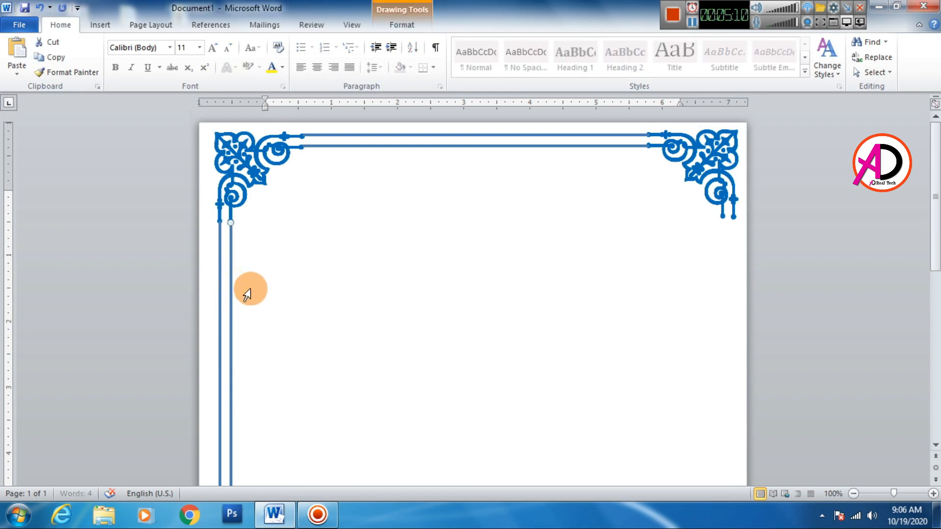
pyautogui.click(349, 293)
pyautogui.scroll(-5, 350, 299)
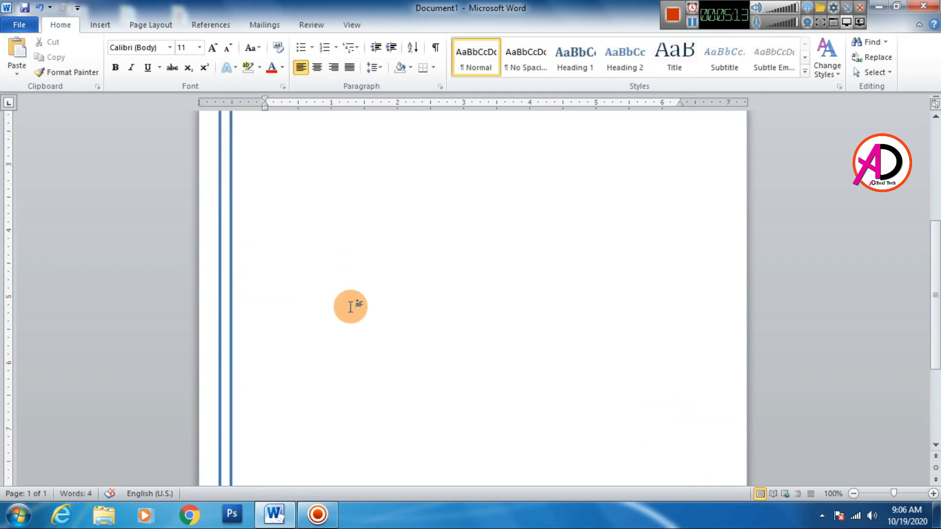
pyautogui.scroll(5, 350, 306)
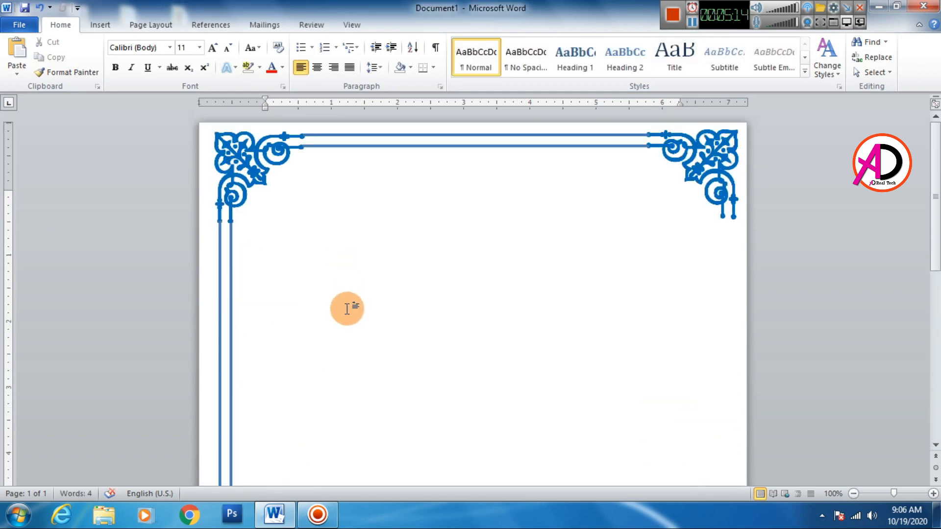
# Group the two left vertical lines and place a copy of the group along the right edge, in line with the top-right ornament's tips
pyautogui.click(231, 309)
pyautogui.keyDown('shift'); pyautogui.click(220, 306); pyautogui.keyUp('shift')
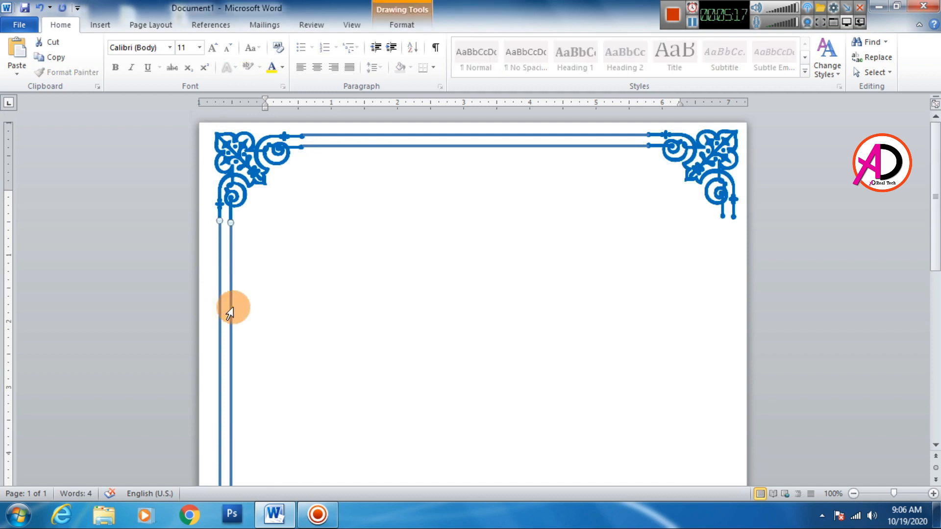
pyautogui.rightClick(231, 300)
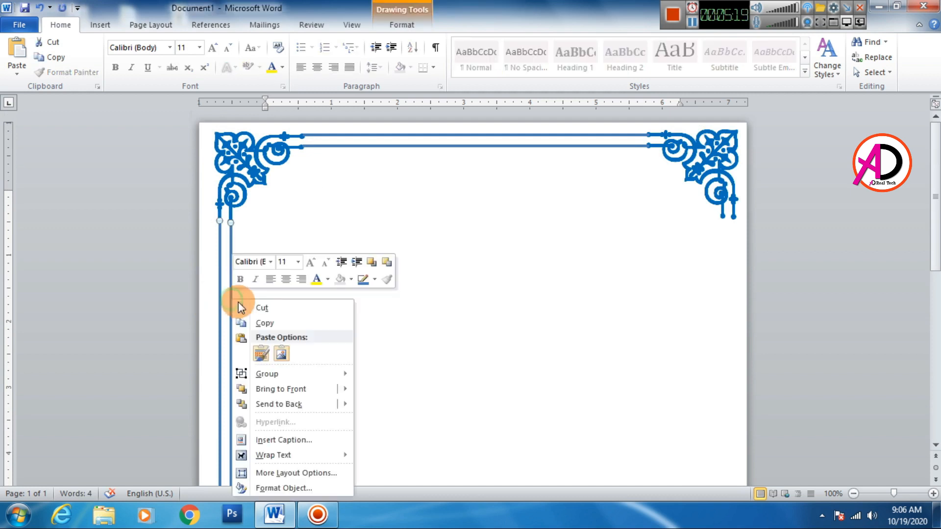
pyautogui.moveTo(286, 373)
pyautogui.click(372, 375)
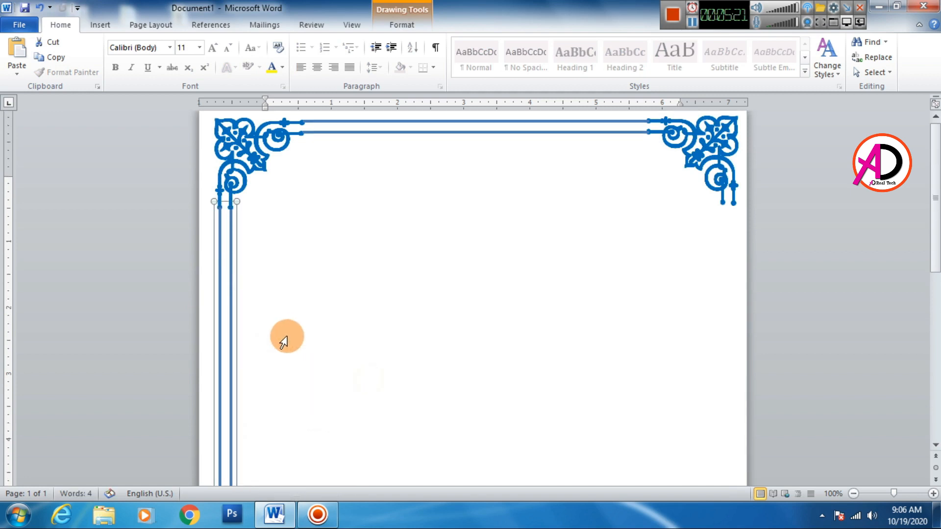
pyautogui.moveTo(231, 340); pyautogui.dragTo(733, 323)
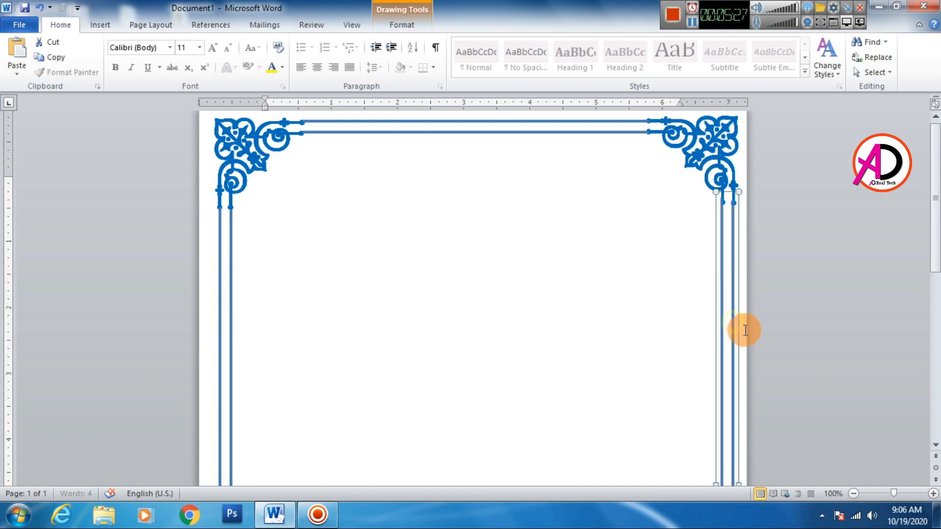
pyautogui.hotkey('ctrl', 'z')
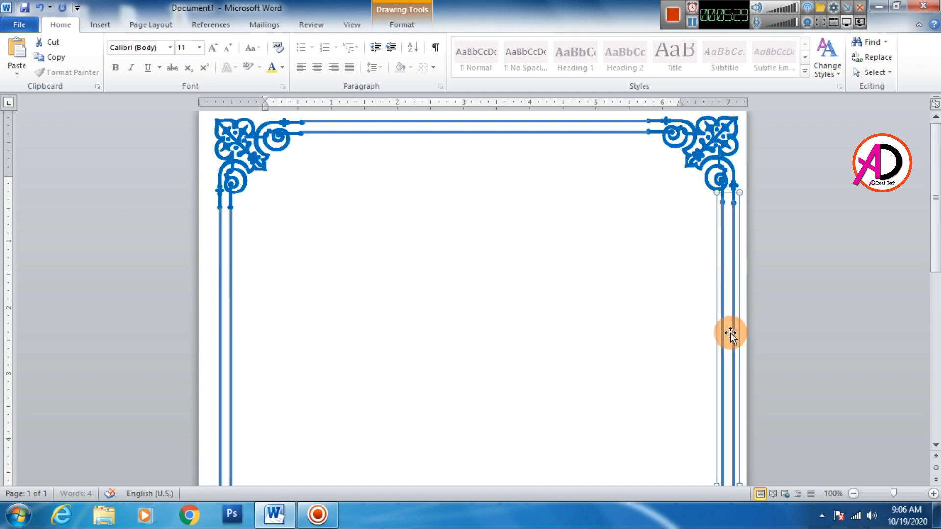
# Nudge the bottom-right ornament slightly right and up so its tips meet the ends of the right vertical lines
pyautogui.scroll(-12, 596, 284)
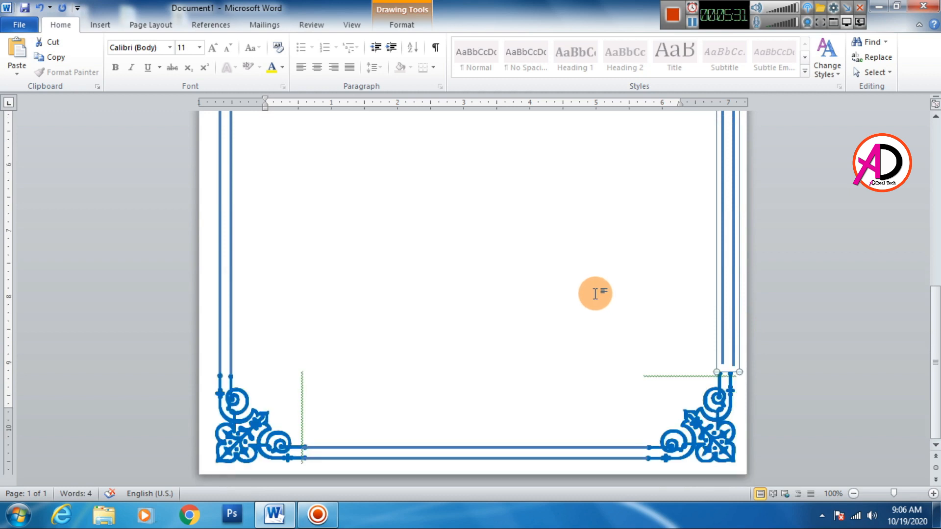
pyautogui.click(737, 451)
pyautogui.click(734, 465)
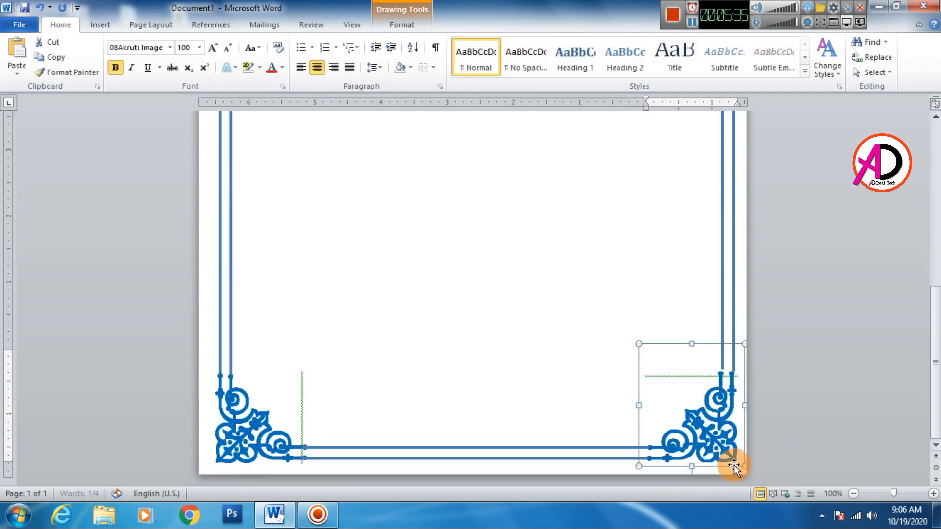
pyautogui.hotkey('ctrl', 'Right')
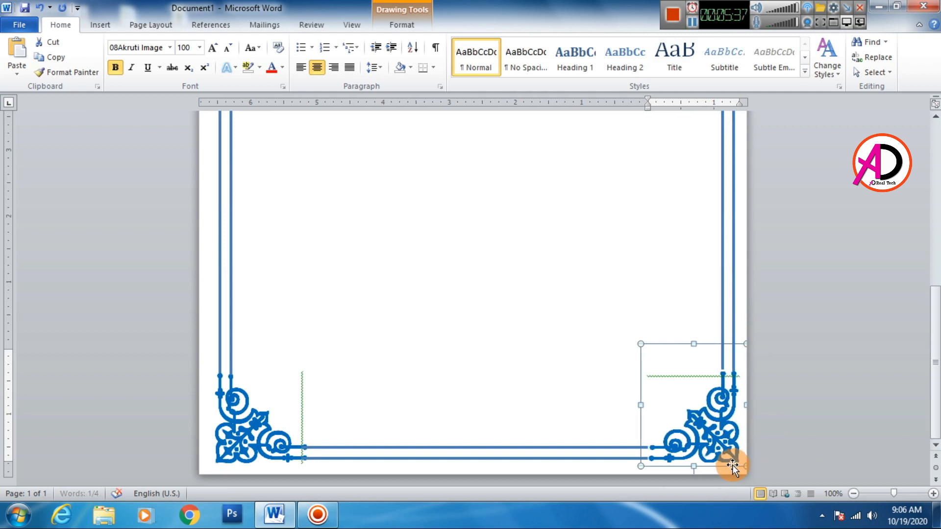
pyautogui.hotkey('ctrl', 'Up')
pyautogui.hotkey('ctrl', 'Up')
pyautogui.hotkey('ctrl', 'Up')
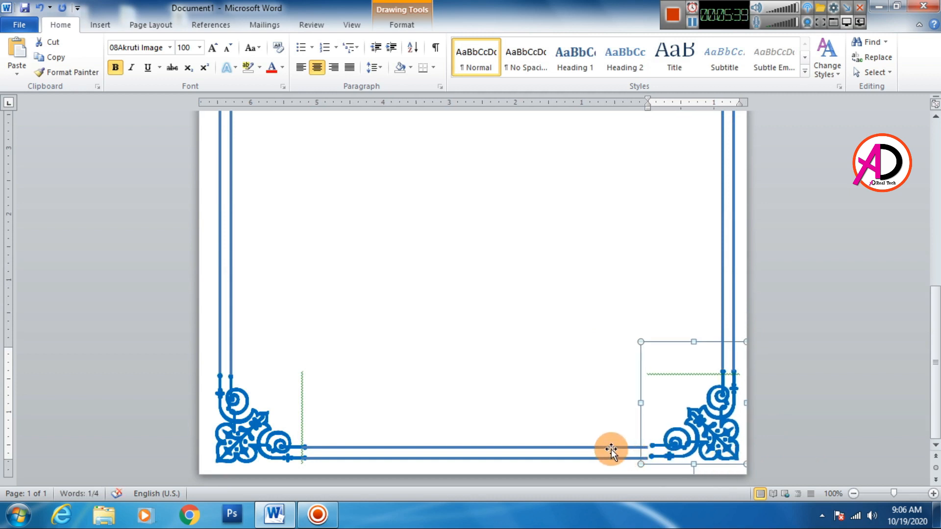
# Nudge the grouped bottom lines and the bottom-left ornament slightly up to line up with the bottom-right ornament
pyautogui.click(611, 449)
pyautogui.hotkey('ctrl', 'Up')
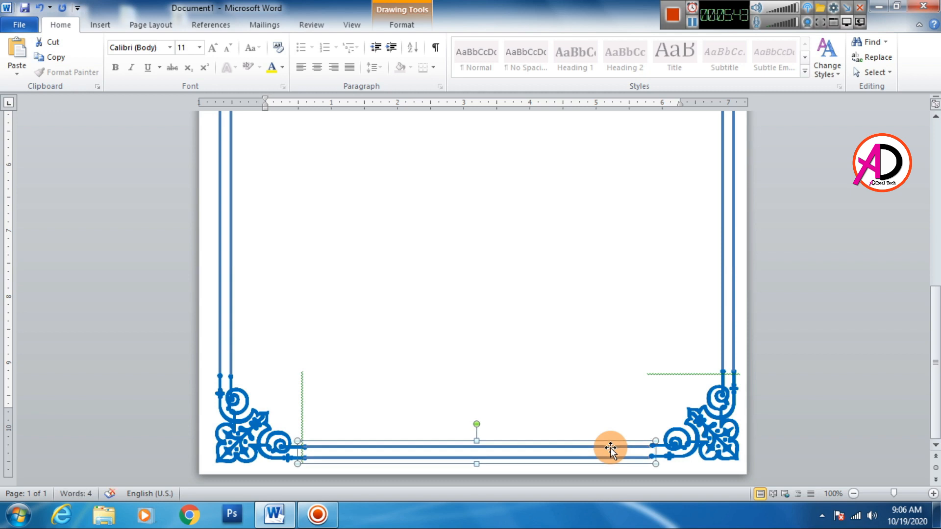
pyautogui.click(230, 441)
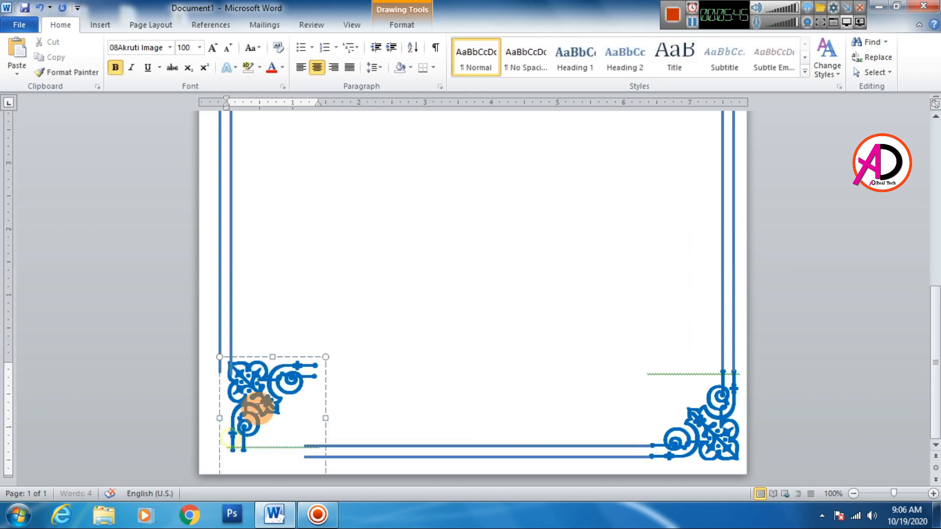
pyautogui.click(293, 358)
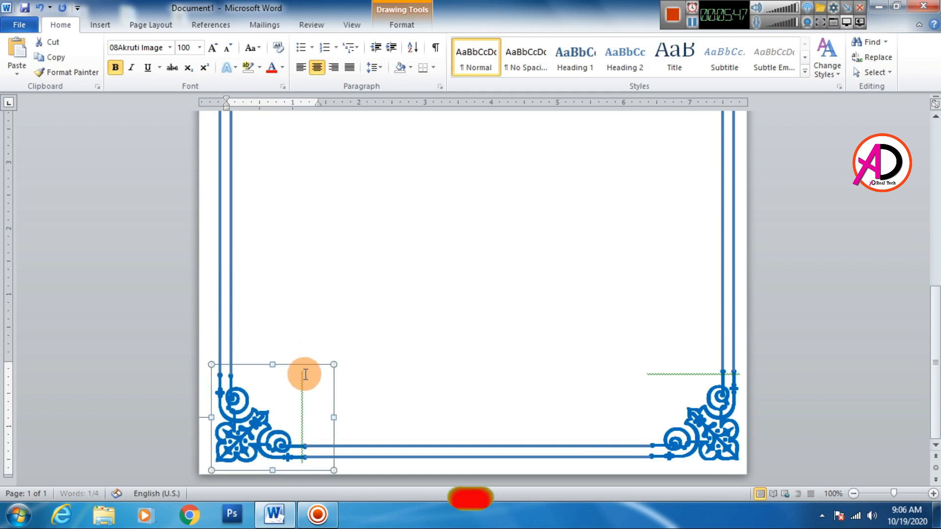
pyautogui.click(599, 412)
# Ignore the grammar flags once on the bottom-right and bottom-left ornaments to clear their green underlines
pyautogui.keyDown('ctrl'); pyautogui.scroll(-4, 600, 402); pyautogui.keyUp('ctrl')
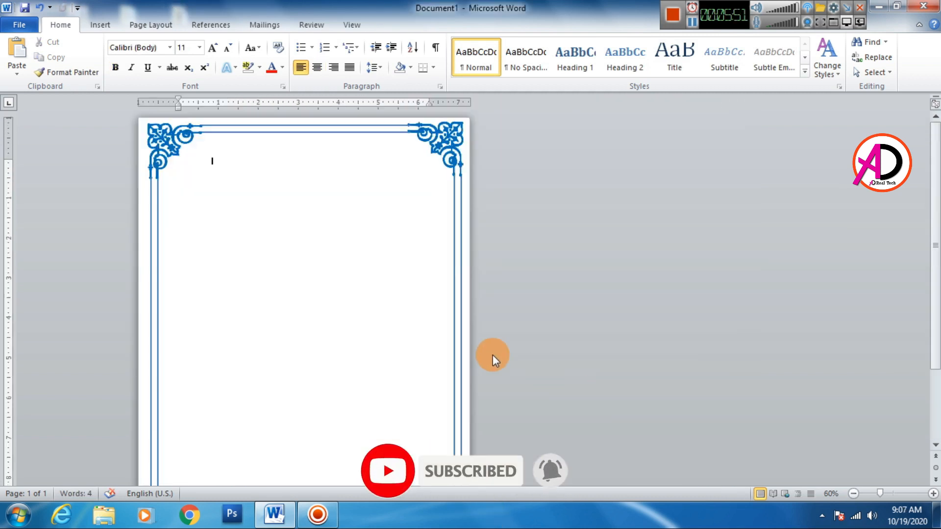
pyautogui.keyDown('ctrl'); pyautogui.scroll(-2, 493, 354); pyautogui.keyUp('ctrl')
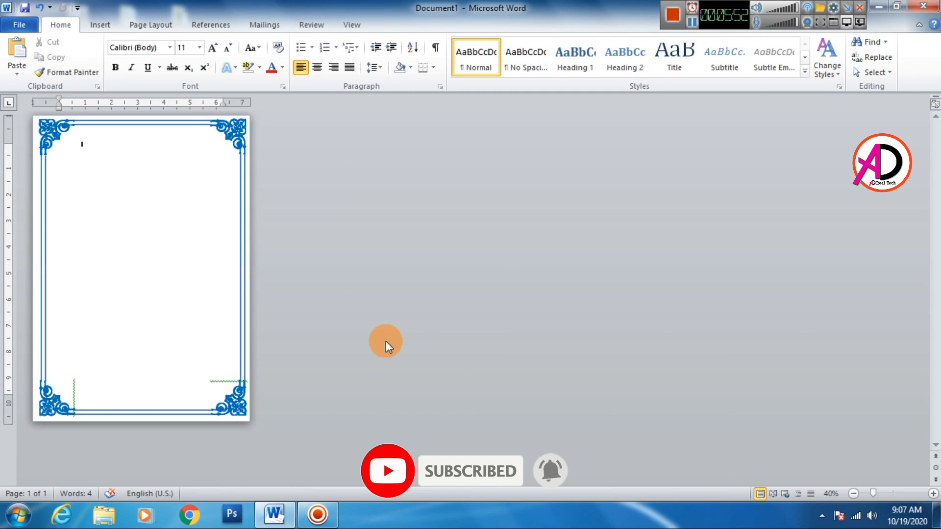
pyautogui.rightClick(222, 381)
pyautogui.click(259, 238)
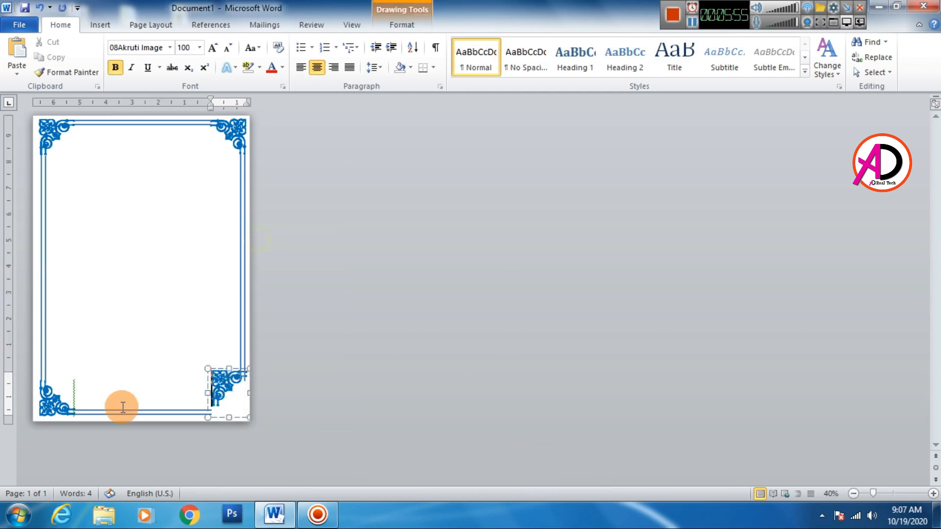
pyautogui.rightClick(73, 393)
pyautogui.click(111, 250)
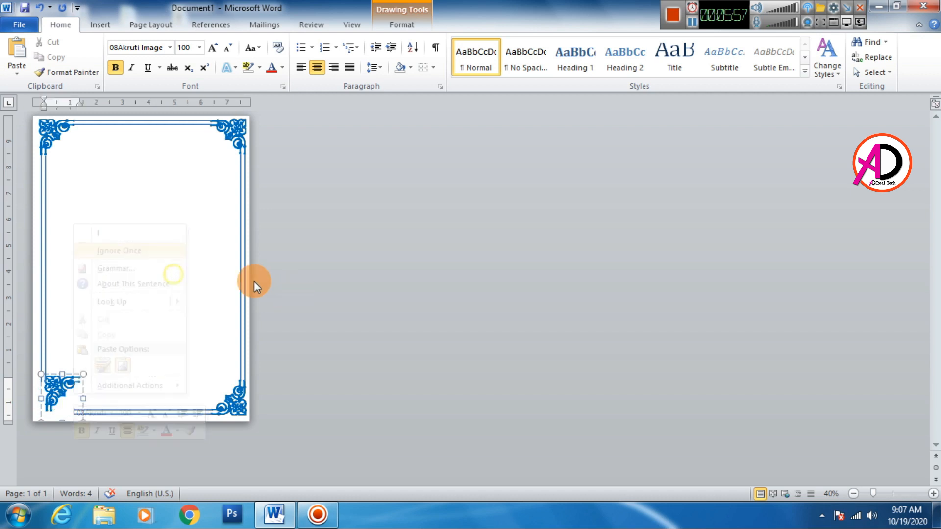
pyautogui.click(195, 259)
# Examine the finished border along the whole page, checking the corner ornaments and connecting lines at different zoom levels
pyautogui.keyDown('ctrl'); pyautogui.scroll(2, 138, 311); pyautogui.keyUp('ctrl')
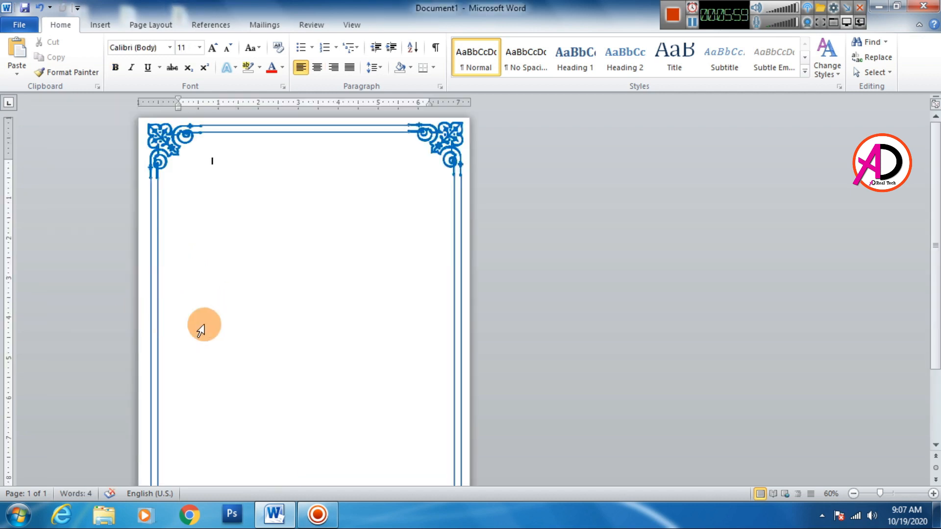
pyautogui.keyDown('ctrl'); pyautogui.scroll(-2, 308, 325); pyautogui.keyUp('ctrl')
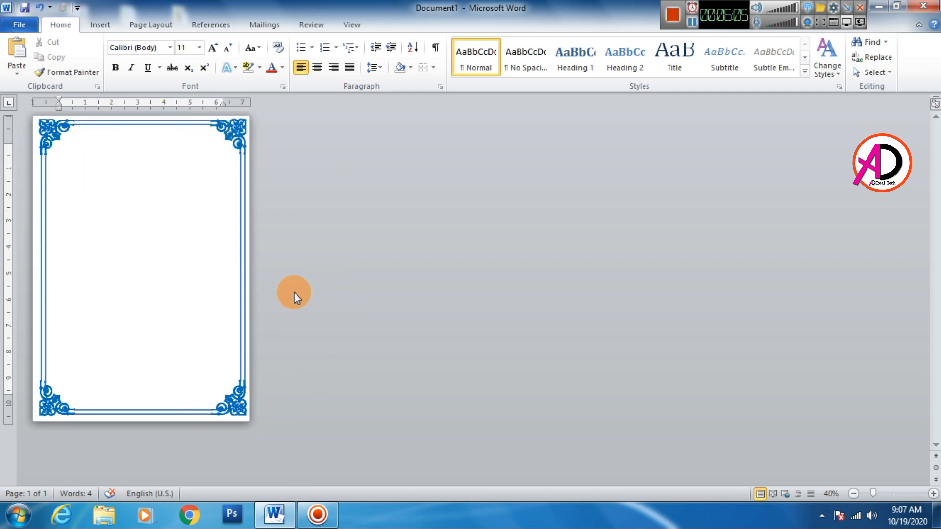
pyautogui.keyDown('ctrl'); pyautogui.scroll(2, 216, 311); pyautogui.keyUp('ctrl')
pyautogui.scroll(-1, 276, 289)
pyautogui.scroll(-3, 279, 412)
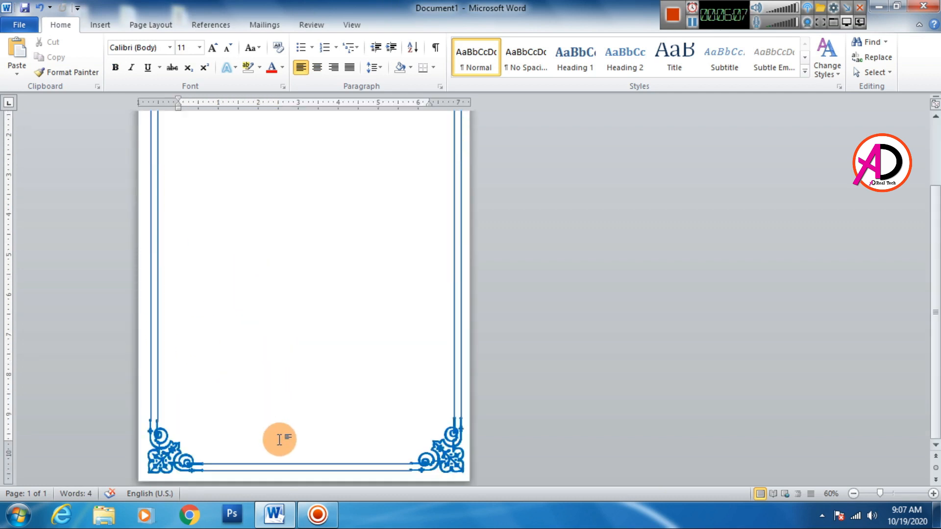
pyautogui.scroll(4, 279, 436)
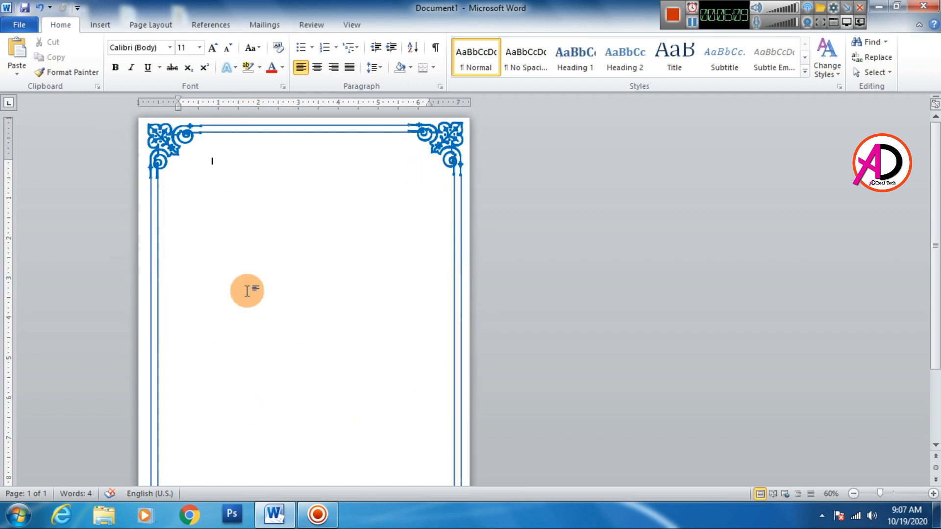
pyautogui.keyDown('ctrl'); pyautogui.scroll(-1, 240, 289); pyautogui.keyUp('ctrl')
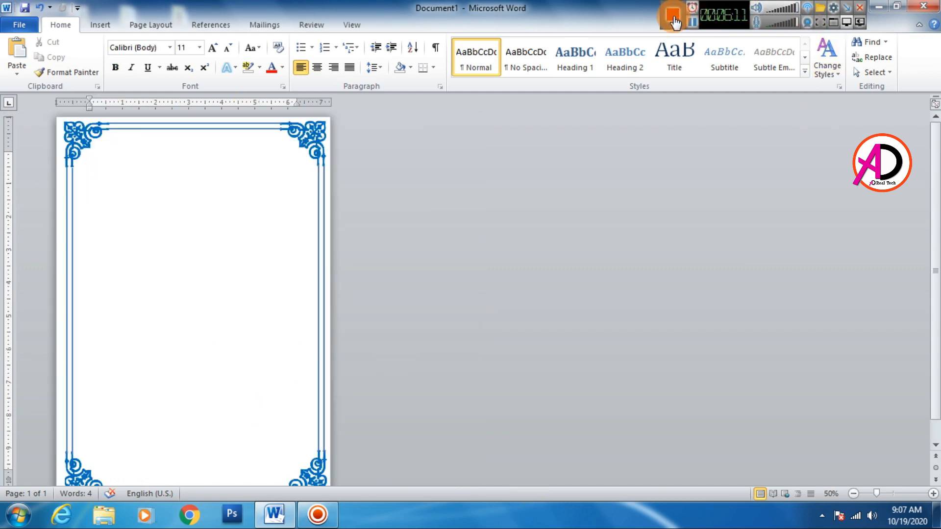